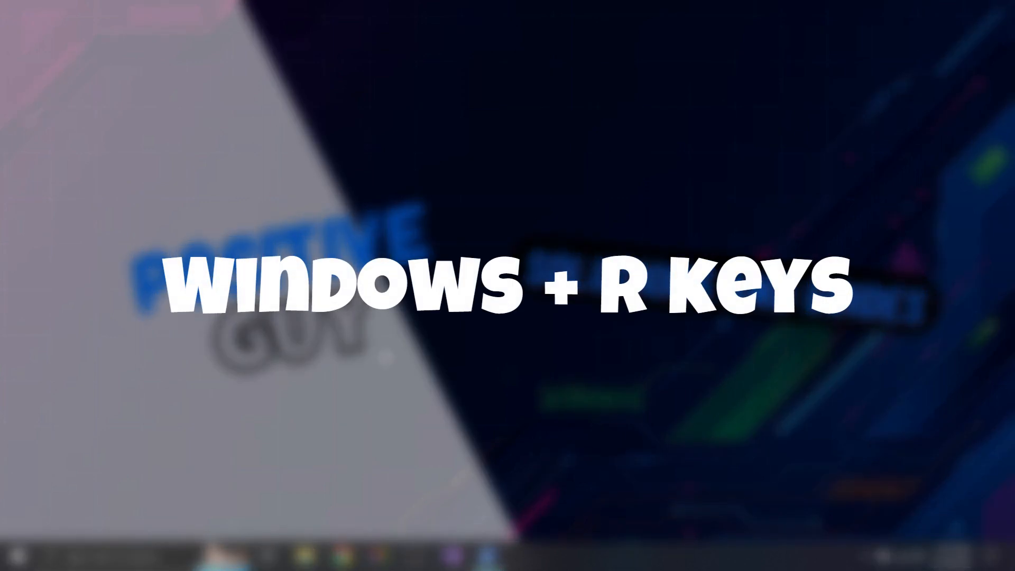
Step: Open the Registry Editor at HKEY_LOCAL_MACHINE\SYSTEM\CurrentControlSet\Services\Tcpip\Parameters\Interfaces
key("super+r")
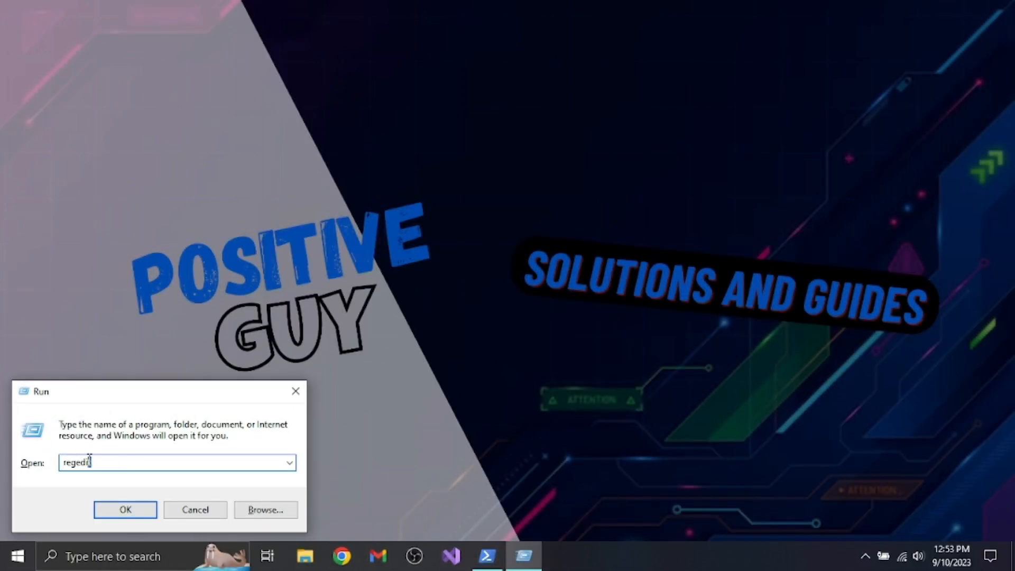
type("regedit")
left_click(123, 510)
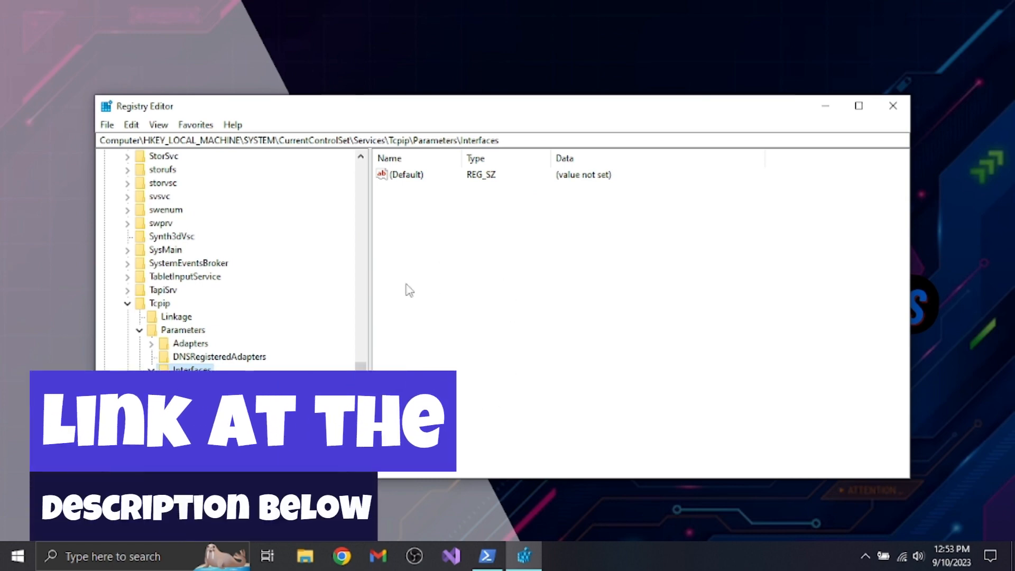
left_click_drag(564, 139, 98, 140)
left_click(662, 252)
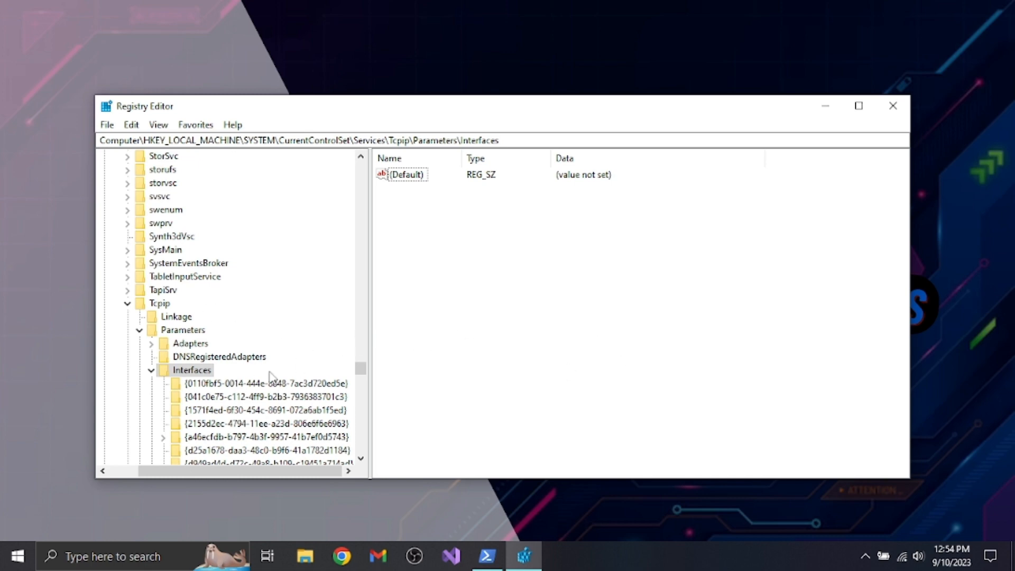
Step: Inspect the values of the first three adapter subkeys under Interfaces, one after another
scroll(270, 377, "down", 1)
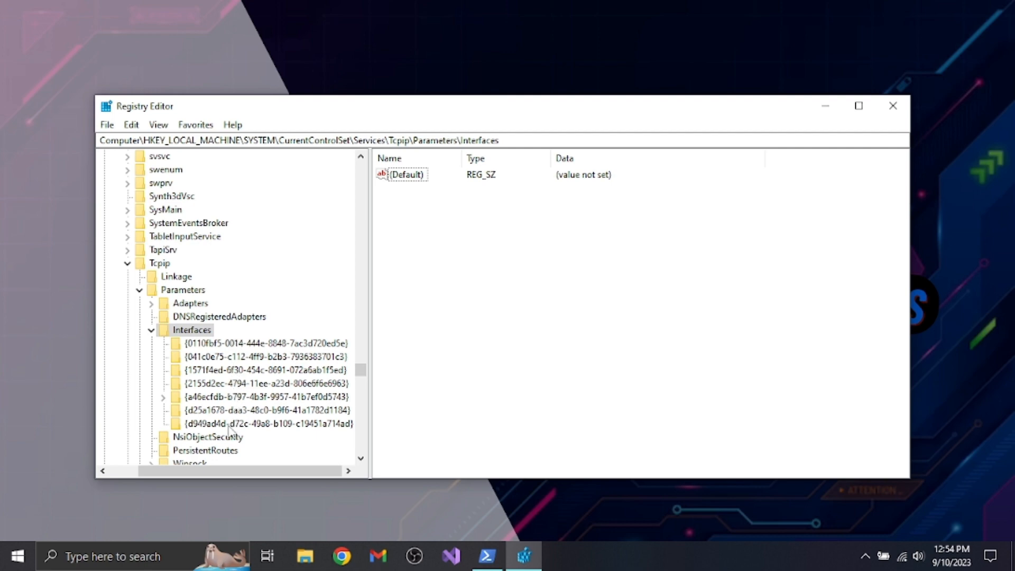
left_click(216, 347)
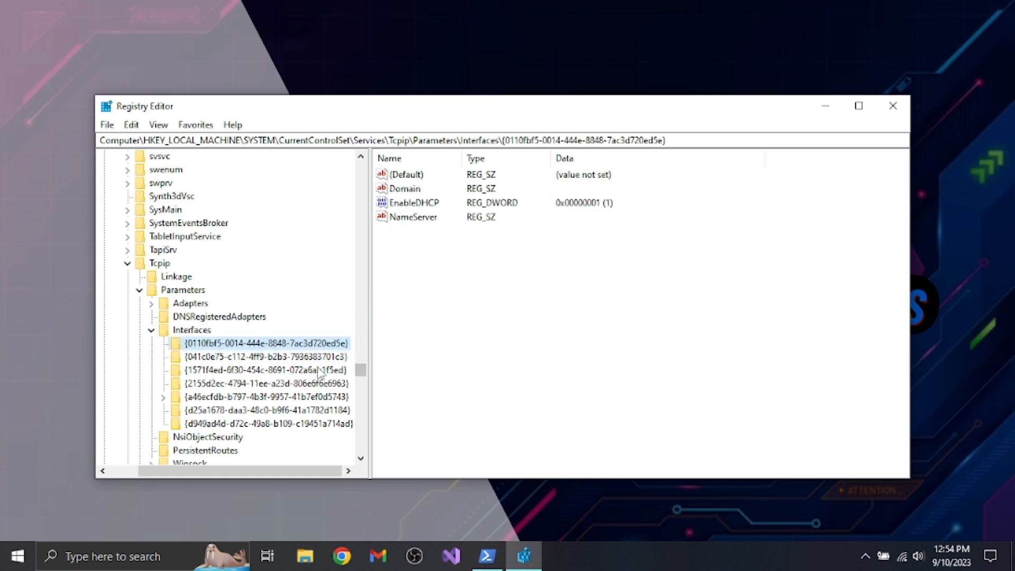
left_click(274, 358)
key("Down")
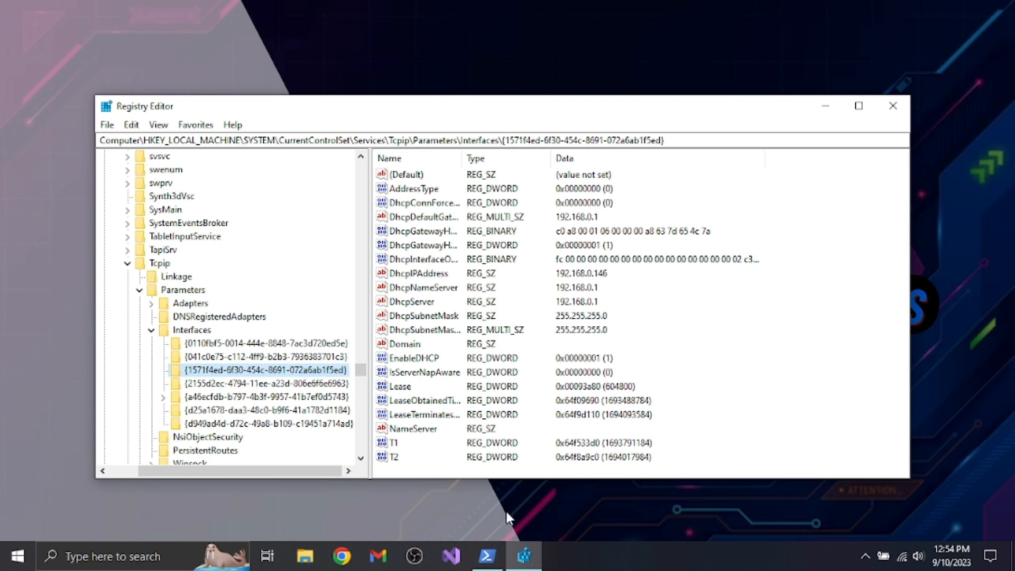
Step: Switch to the PowerShell window with the ipconfig output, narrow it and place it so the registry data is visible beside it
left_click(487, 555)
left_click(487, 557)
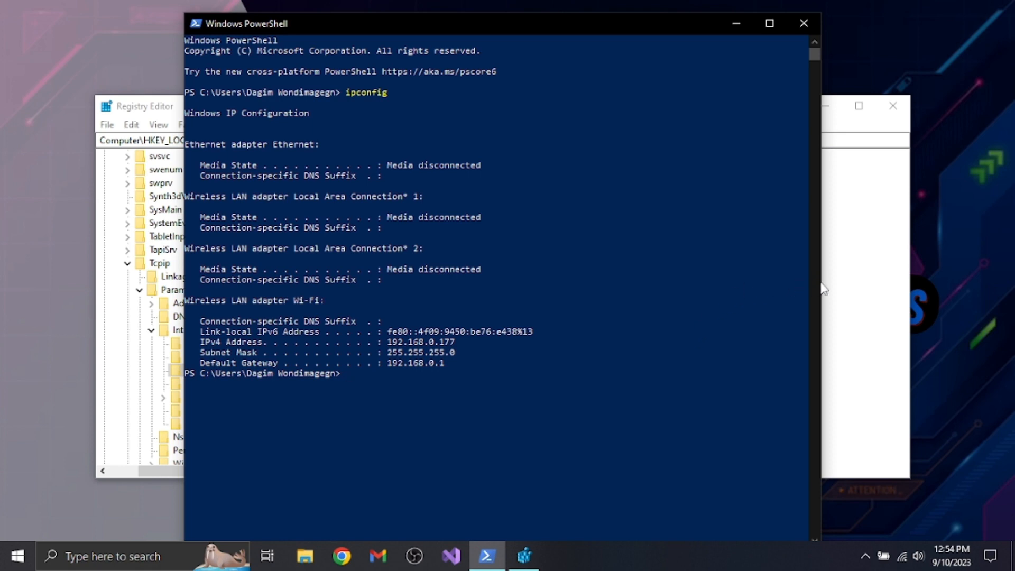
left_click_drag(823, 281, 669, 281)
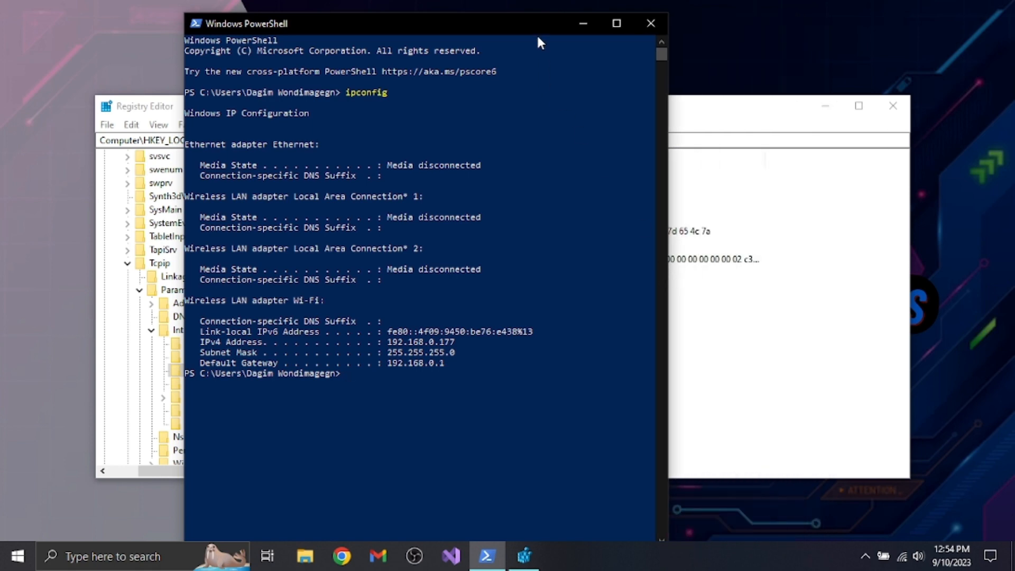
left_click_drag(537, 37, 416, 14)
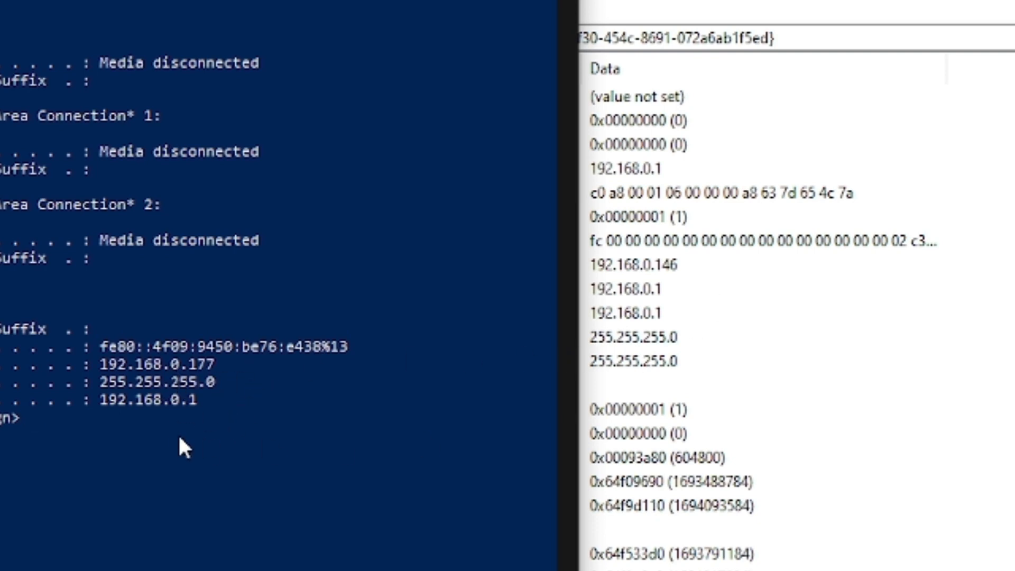
Step: Check the next Interfaces subkeys through {a46ecfdb-b797-4b3f-9957-41b7ef0d5743} and compare their DHCP addresses with the ipconfig IPv4 address
left_click(807, 379)
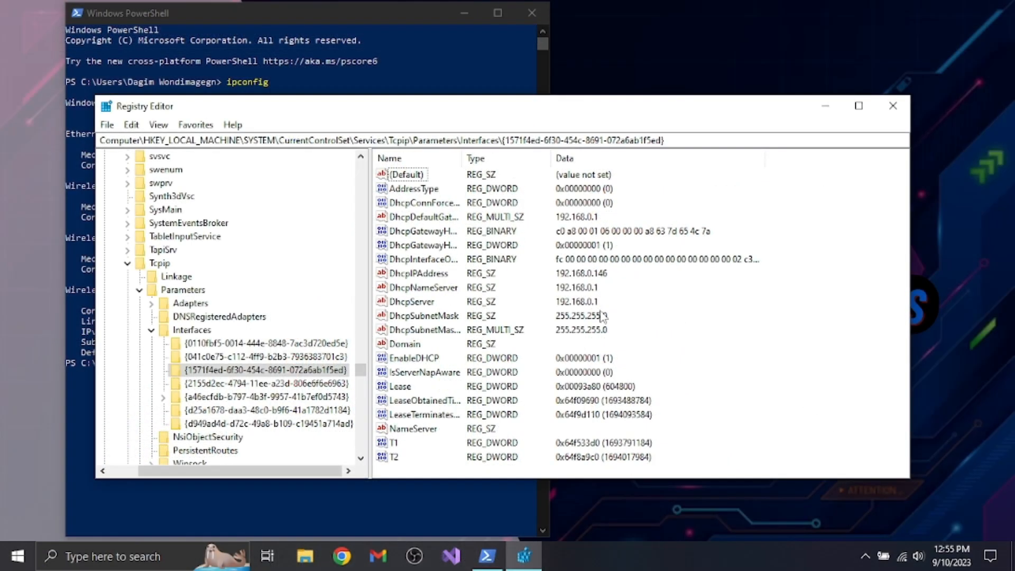
left_click(241, 385)
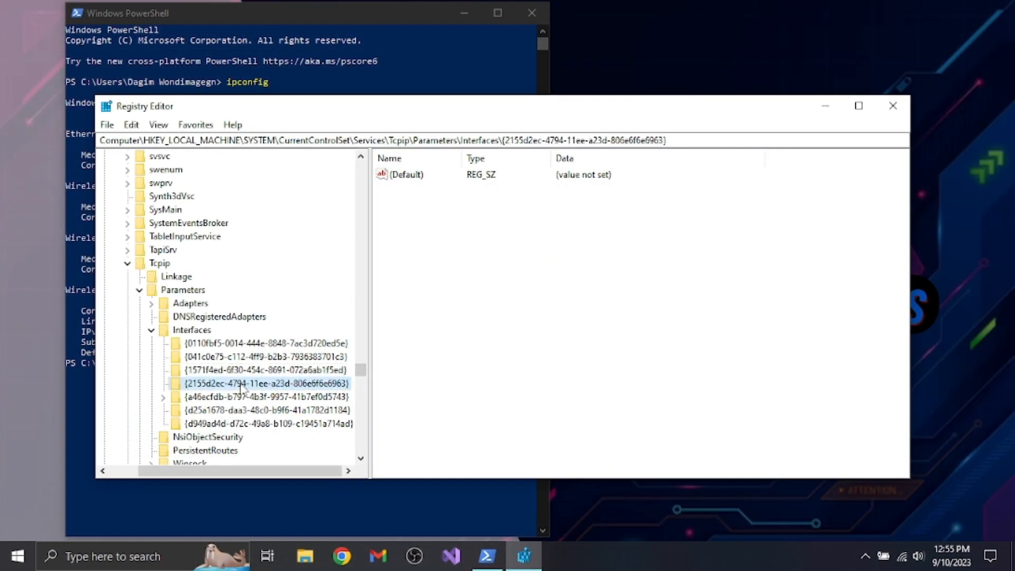
key("Down")
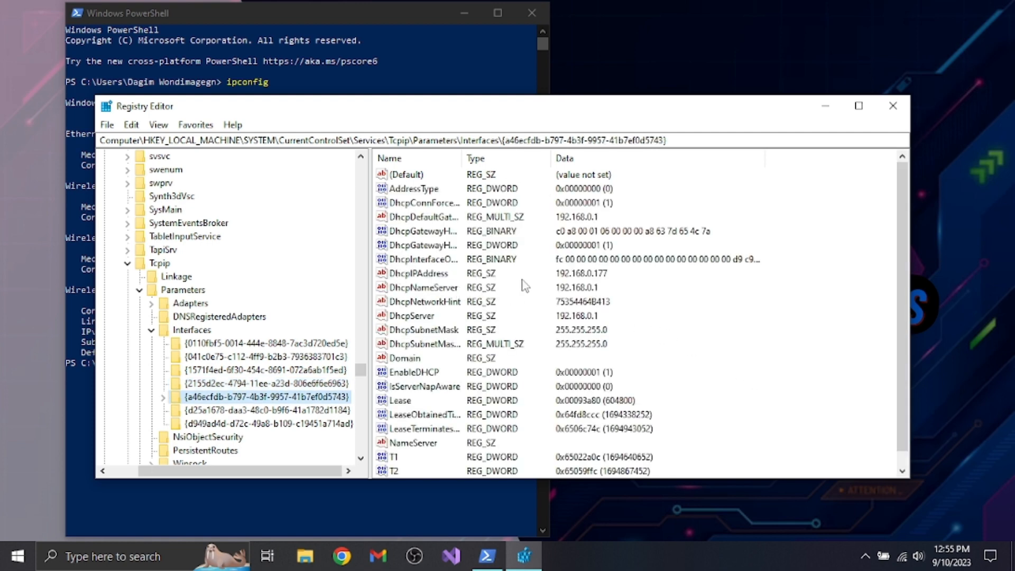
left_click(378, 12)
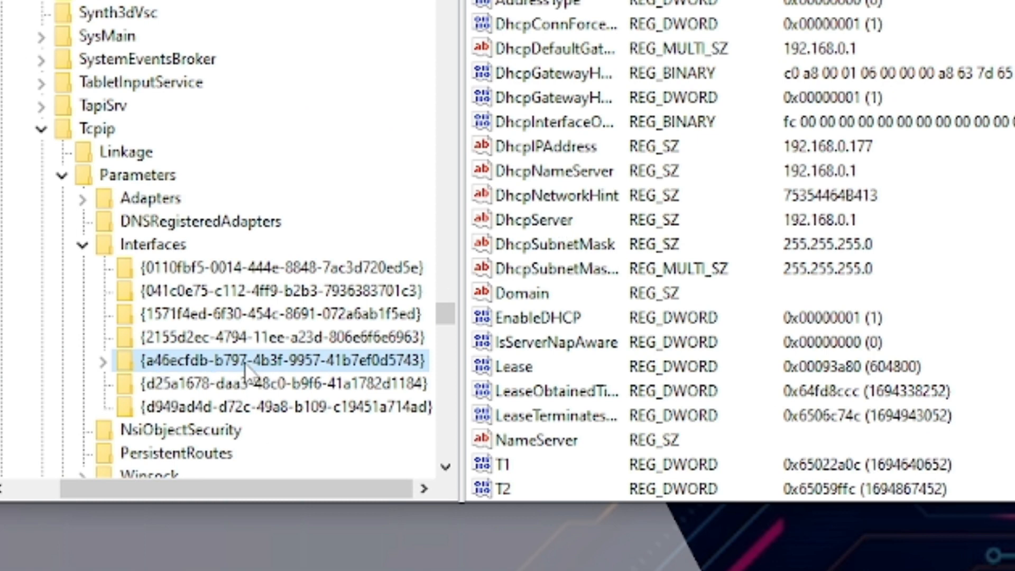
Step: Create a DWORD (32-bit) value named TcpAckFrequency in the {a46ecfdb-b797-4b3f-9957-41b7ef0d5743} interface key
right_click(228, 364)
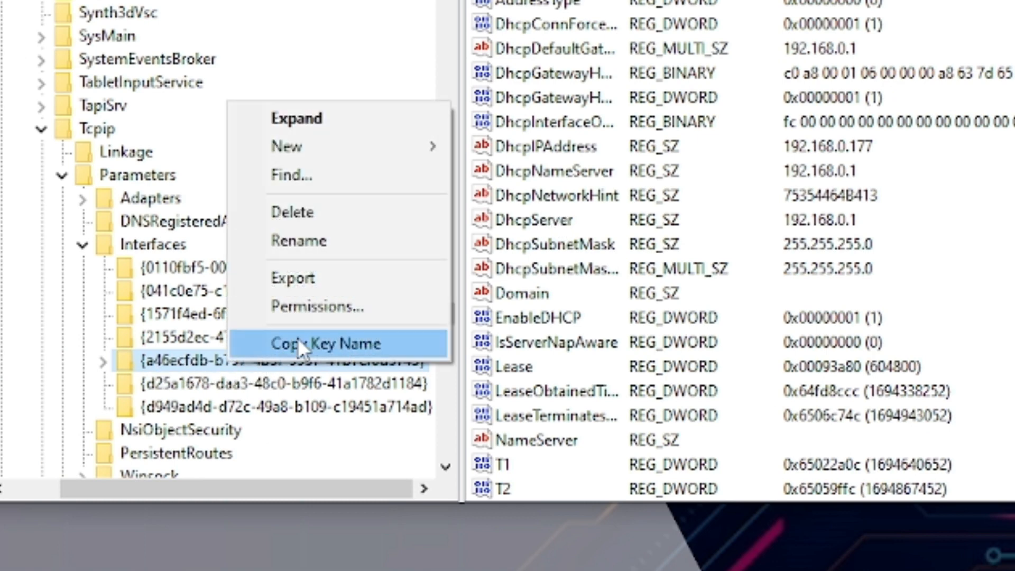
mouse_move(354, 151)
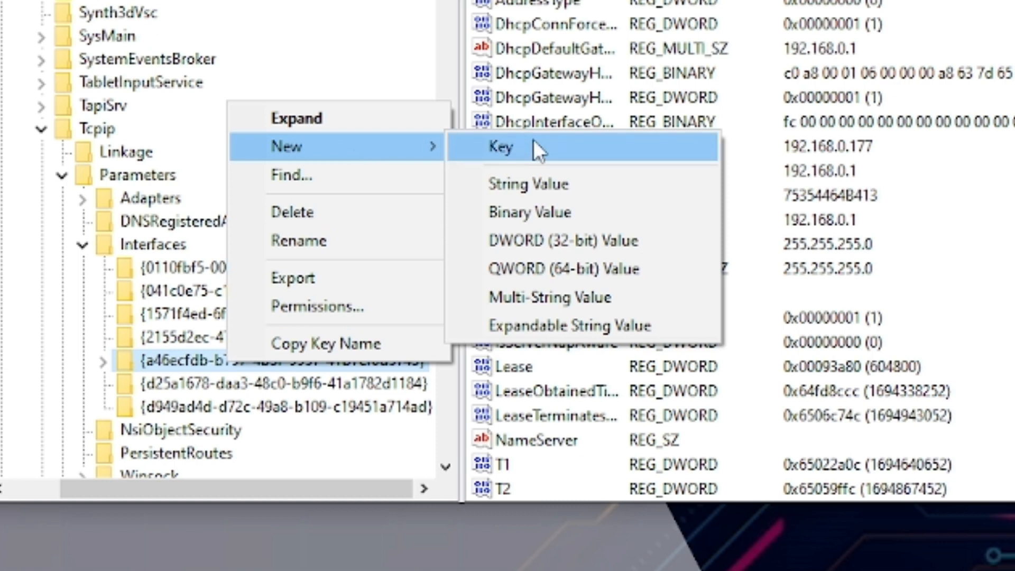
left_click(542, 239)
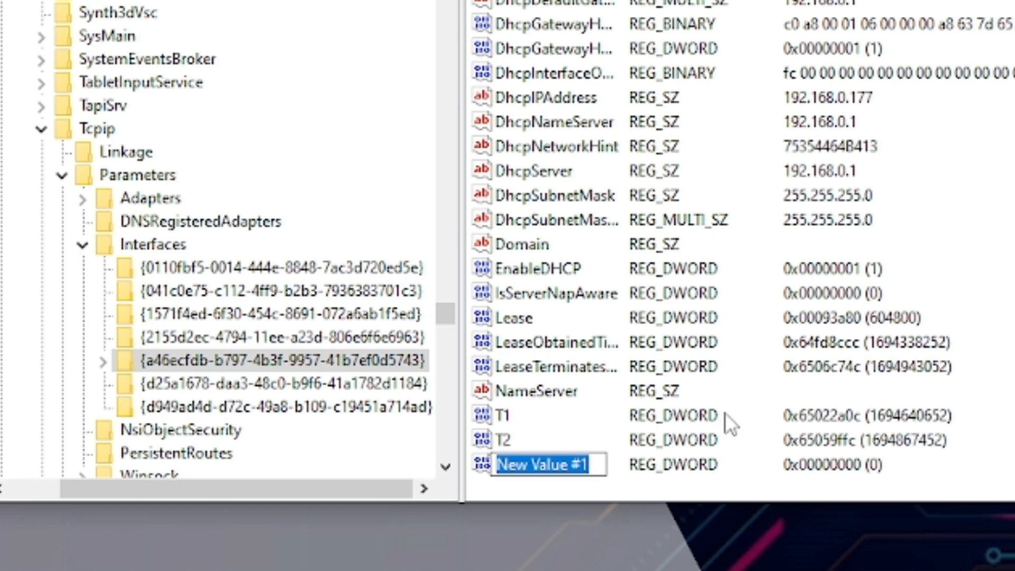
type("T")
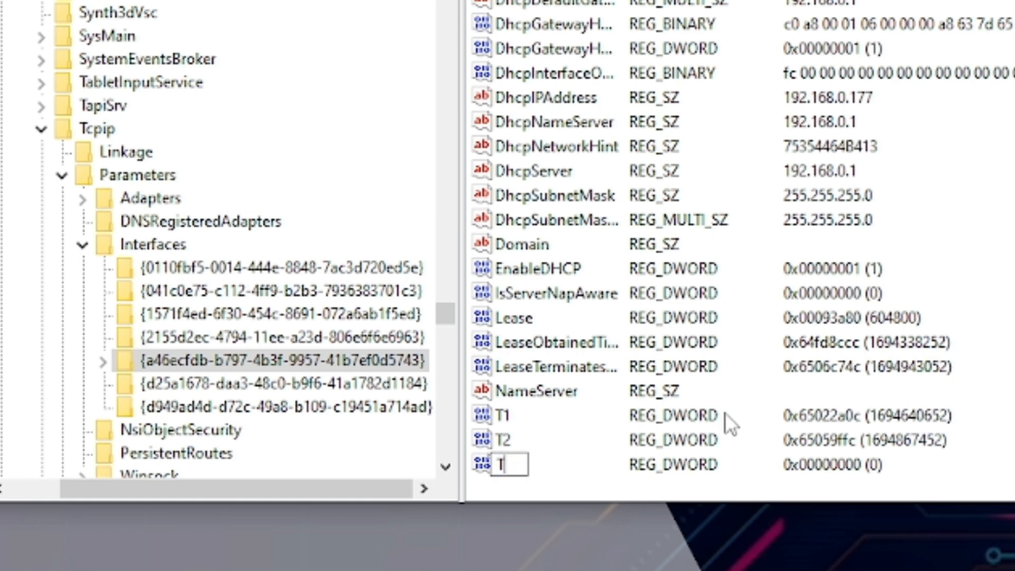
type("cpAck")
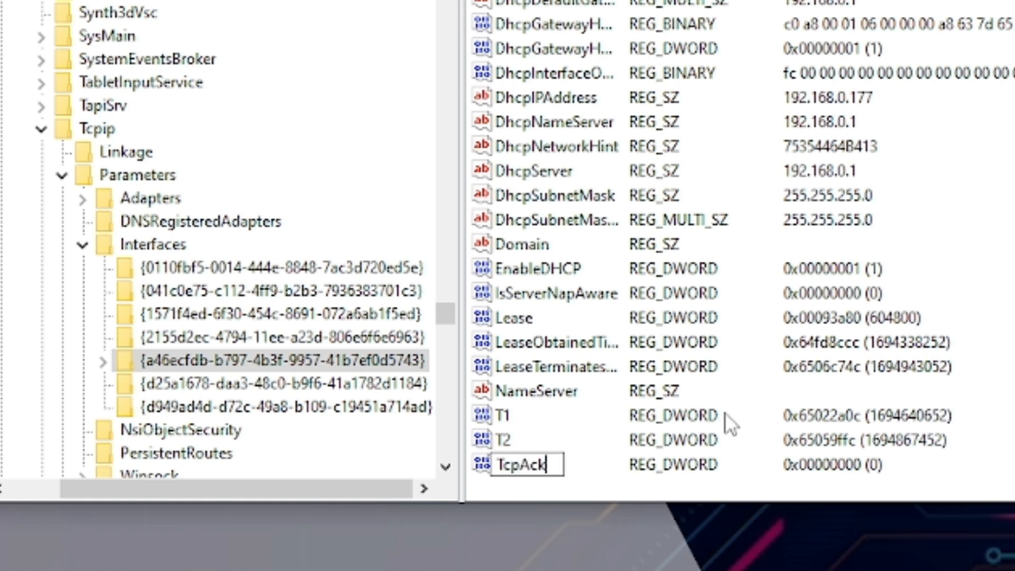
type("Frequenc")
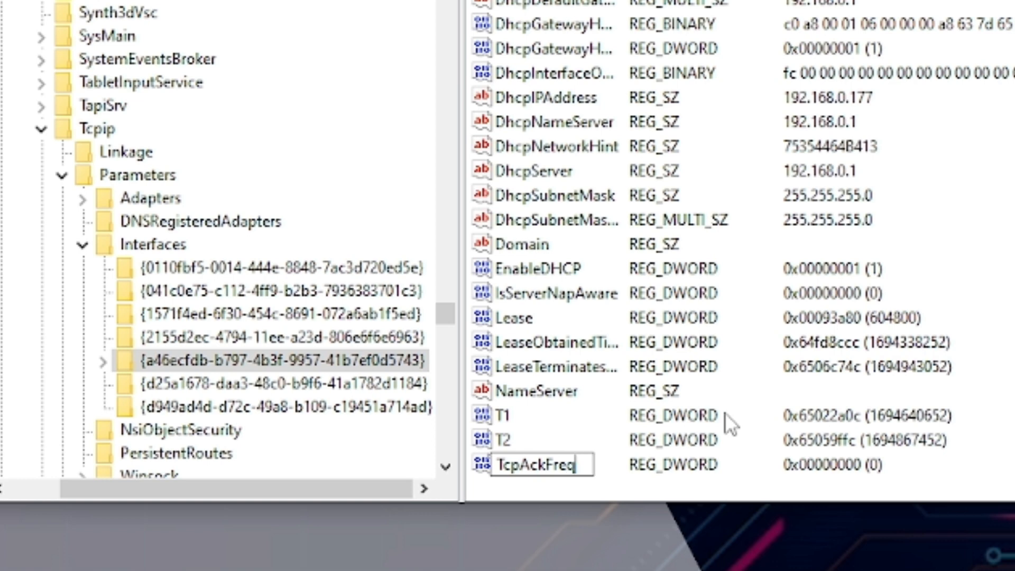
type("y")
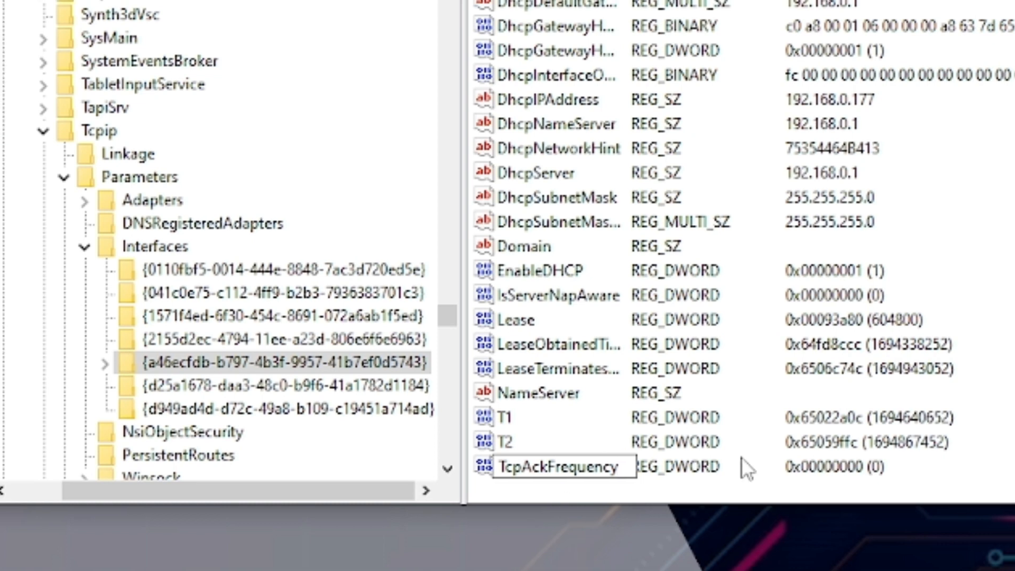
key("Return")
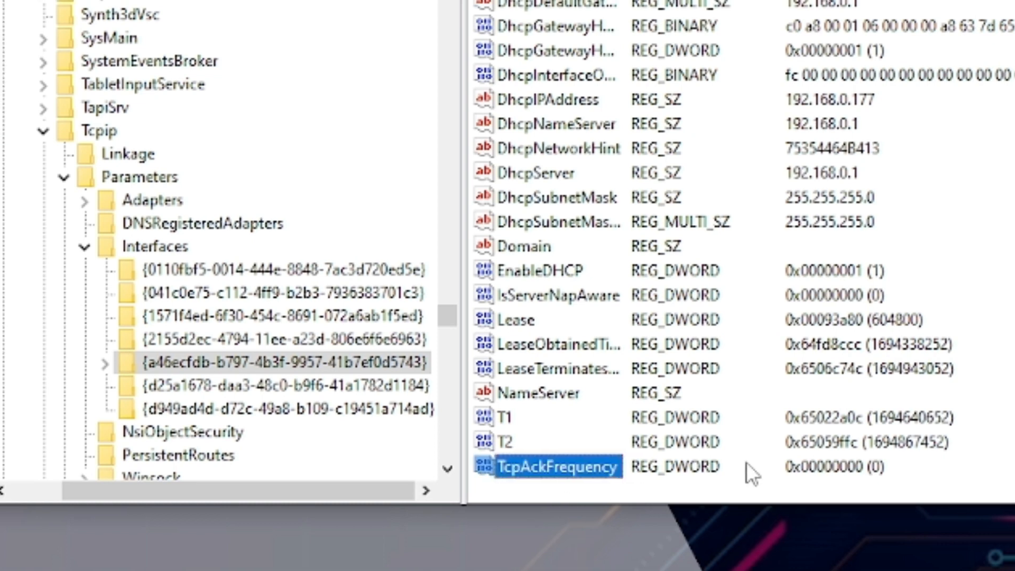
Step: Add a second DWORD (32-bit) value named TcpNoDelay to the same interface key
right_click(190, 363)
mouse_move(340, 147)
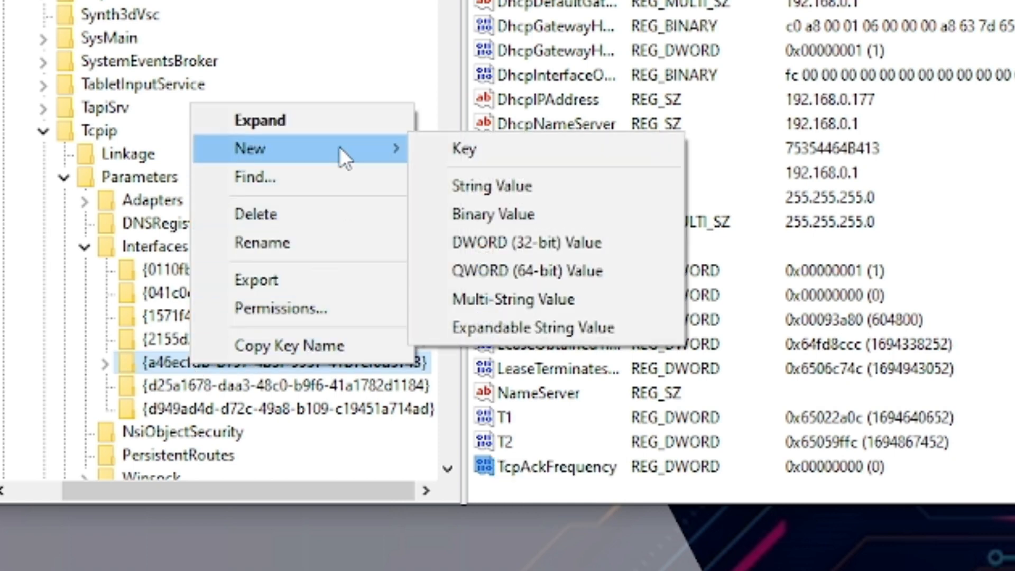
left_click(571, 244)
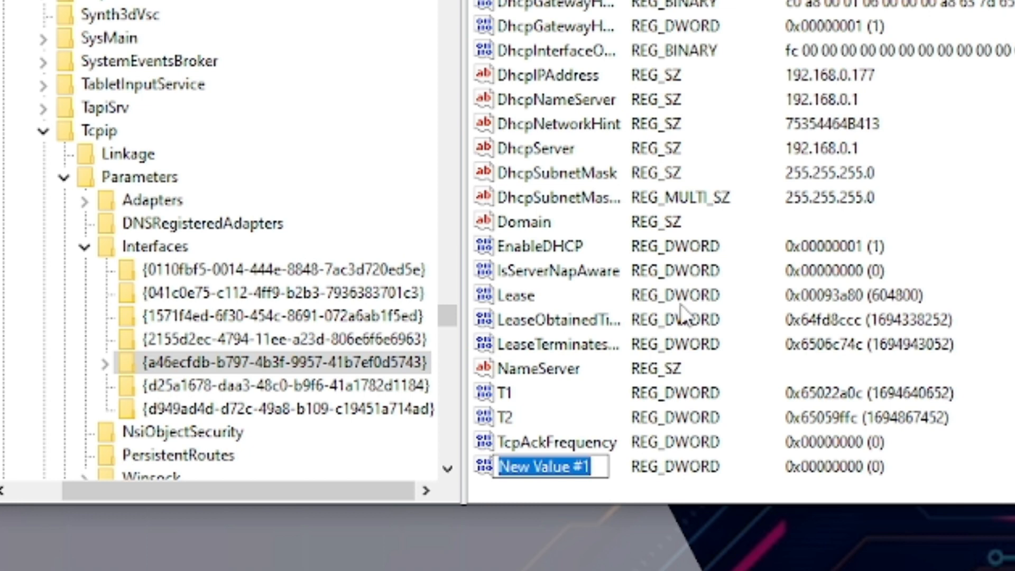
type("Tcp")
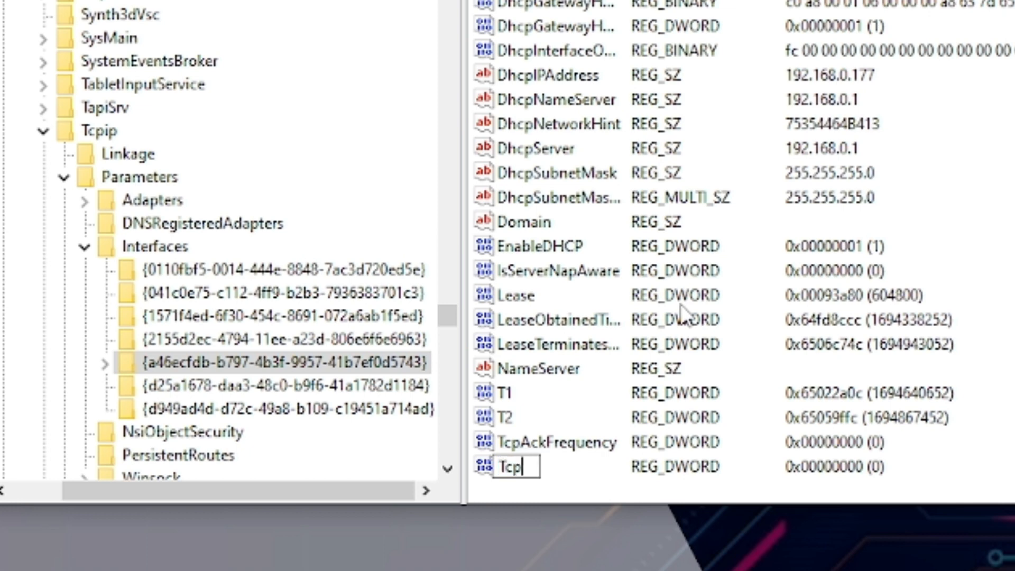
type("No")
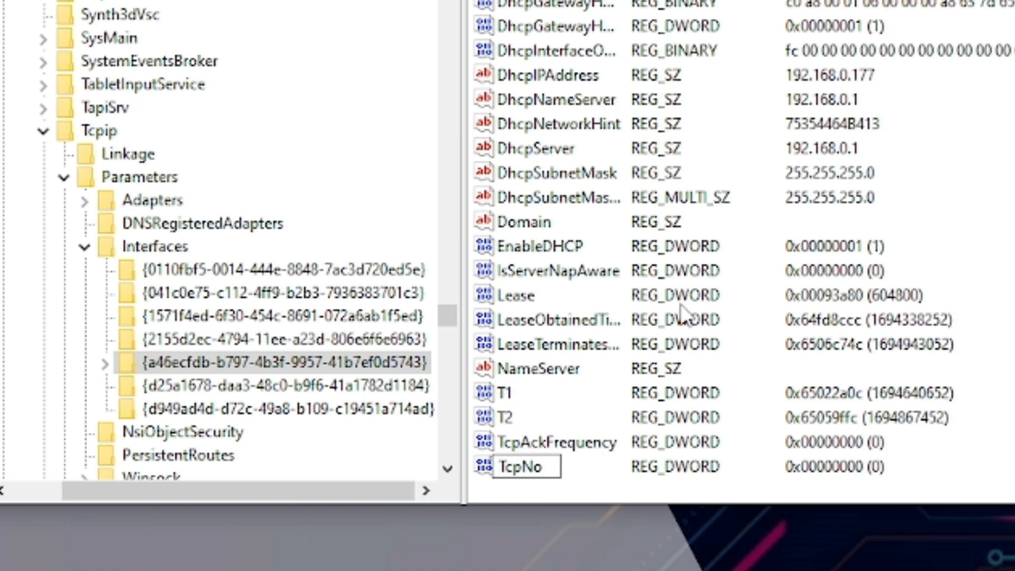
type("Delay")
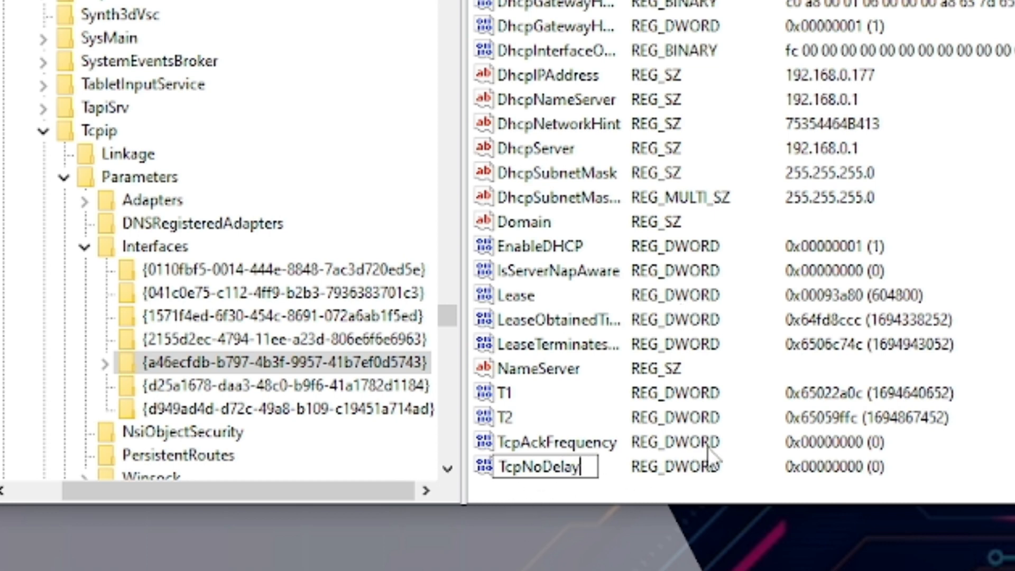
key("Return")
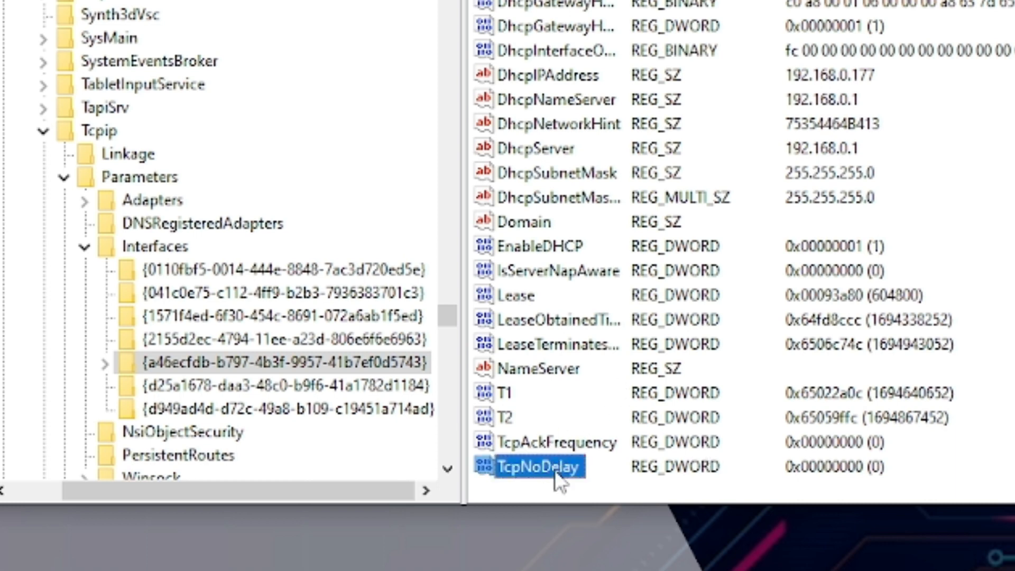
Step: Set the value data of TcpAckFrequency to 1
double_click(546, 442)
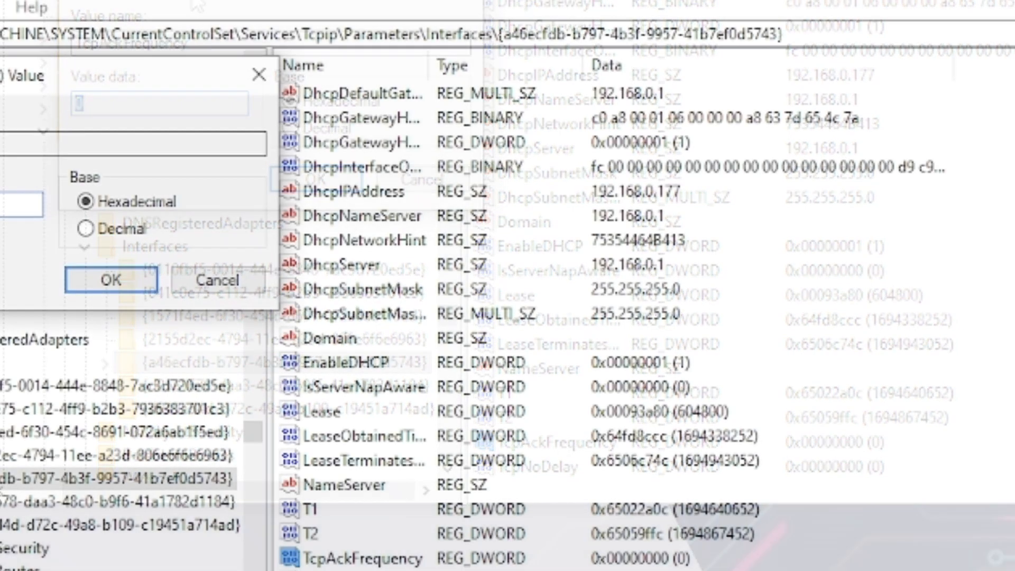
left_click_drag(372, 180, 408, 106)
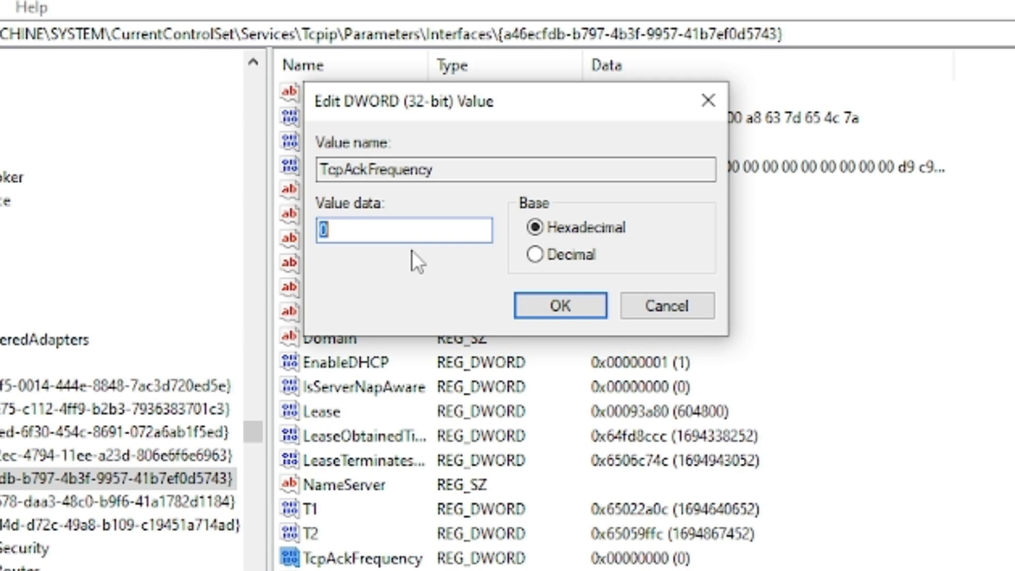
type("1")
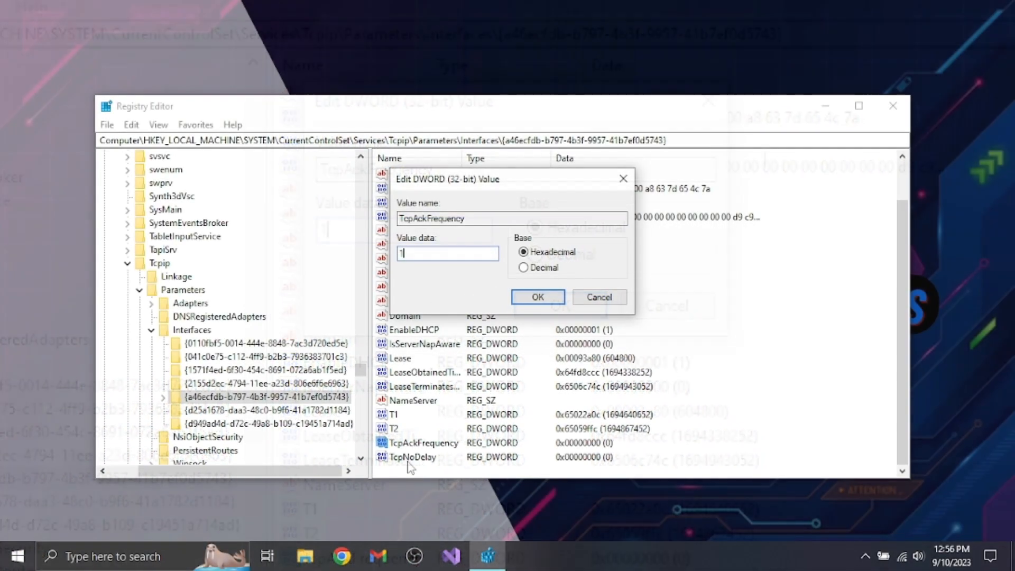
left_click(528, 300)
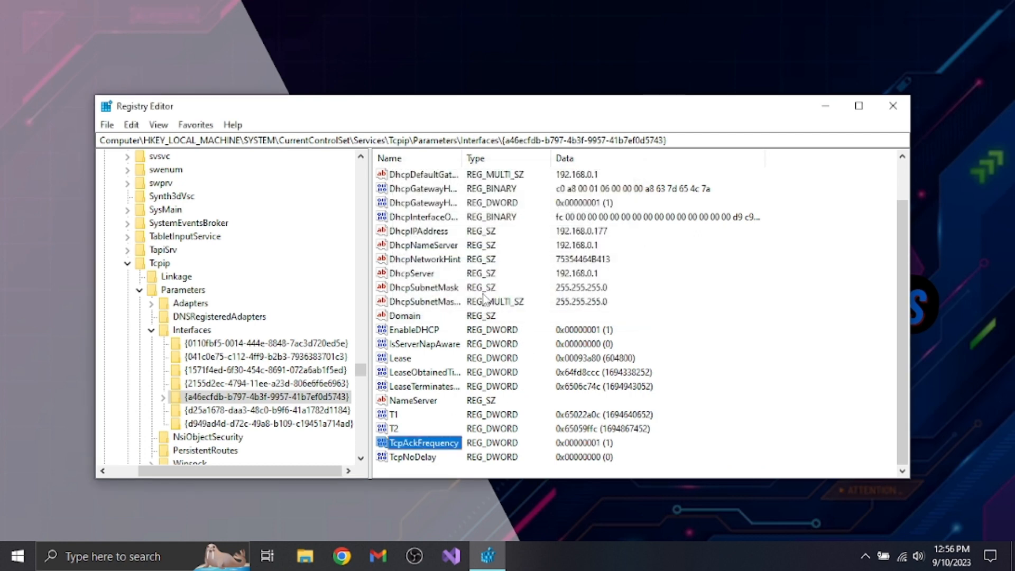
Step: Set the value data of TcpNoDelay to 1
double_click(407, 457)
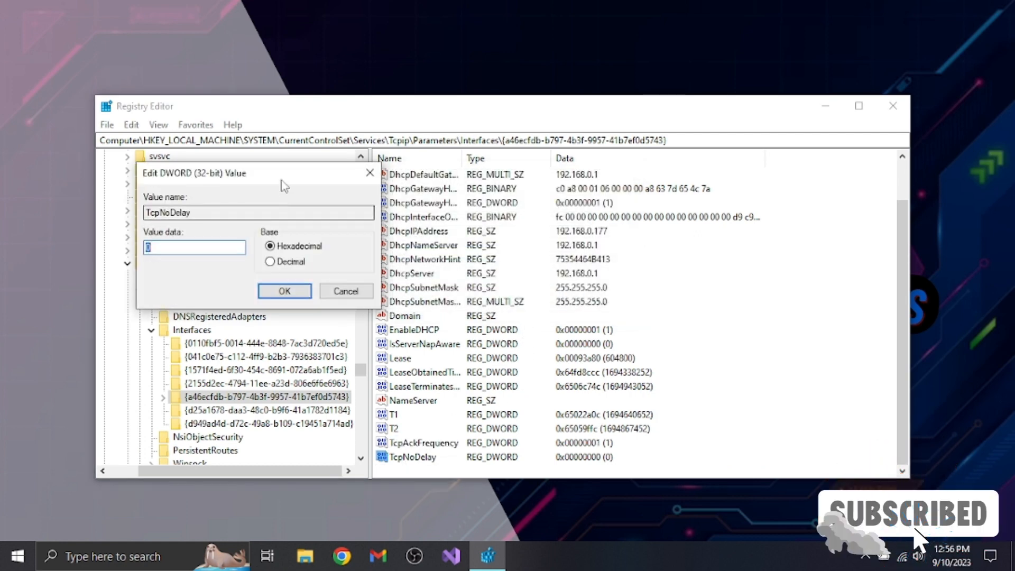
left_click_drag(283, 182, 569, 173)
type("1")
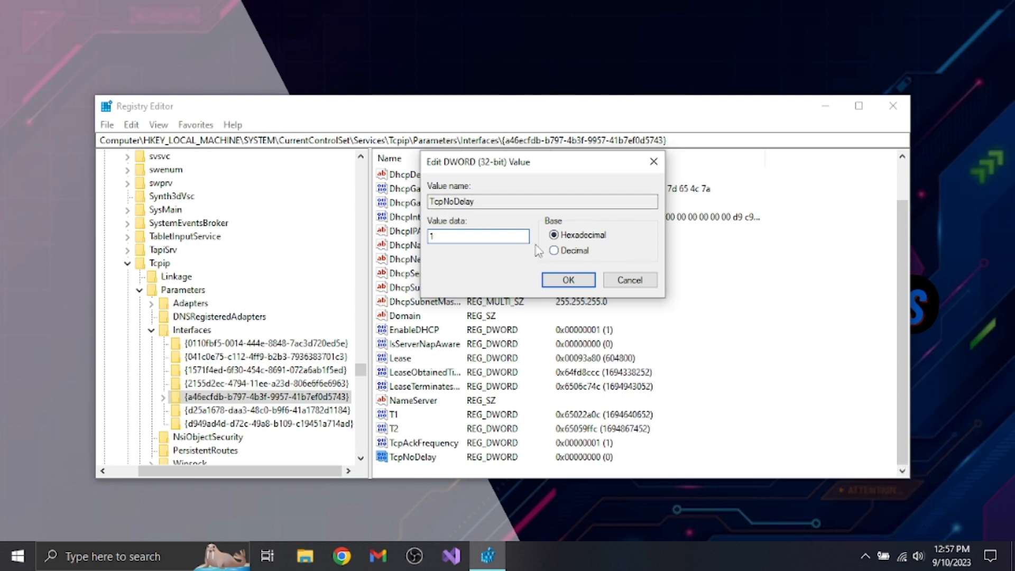
left_click(556, 284)
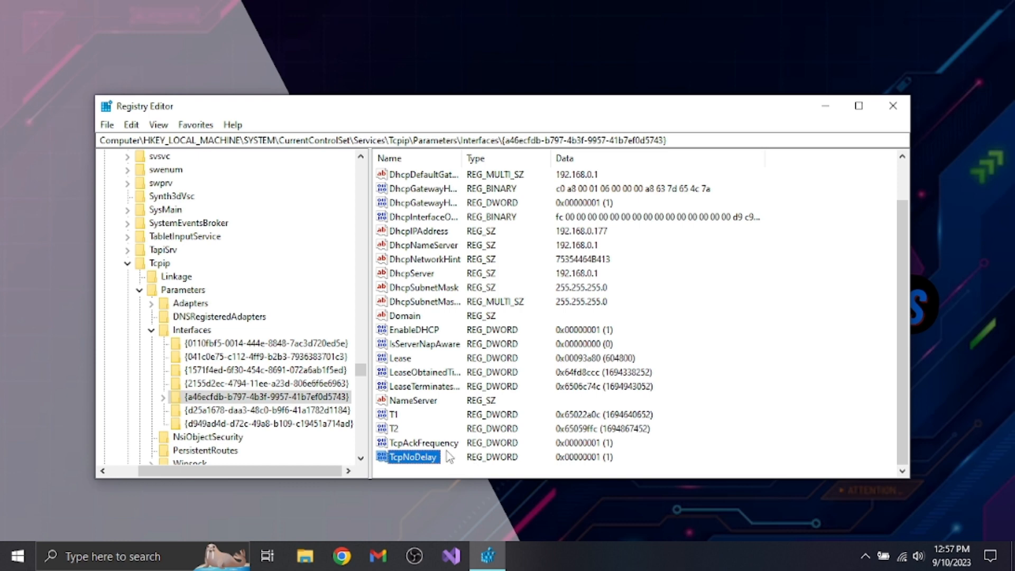
double_click(423, 443)
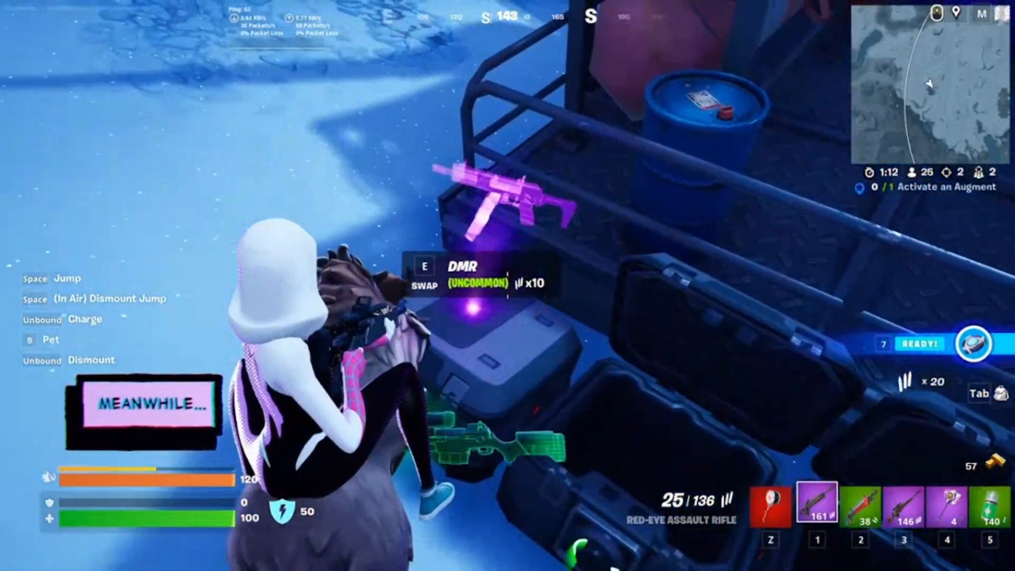
key("e")
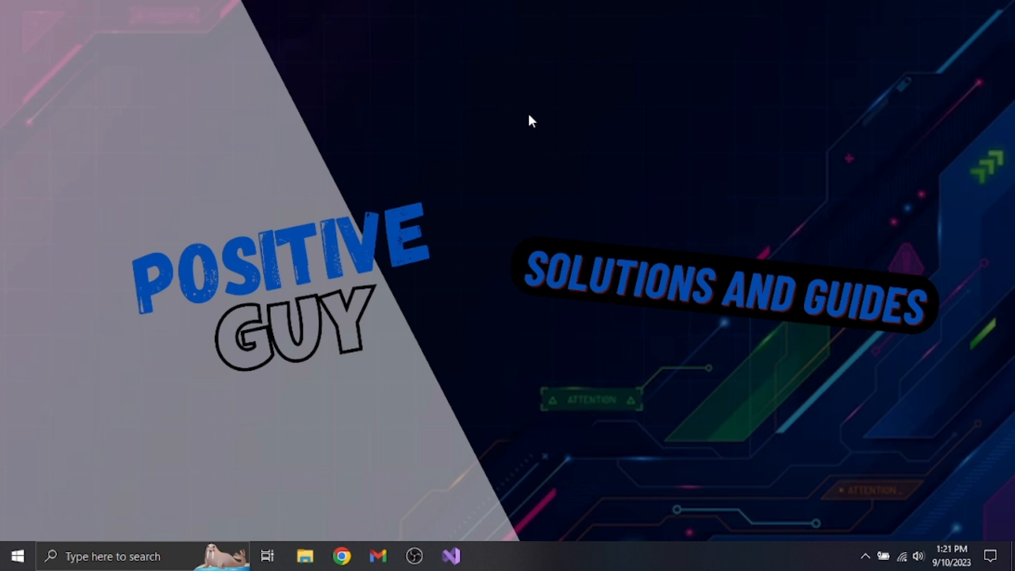
Step: Open Control Panel and go to the Power Options page under Hardware and Sound
left_click(143, 555)
type("contr")
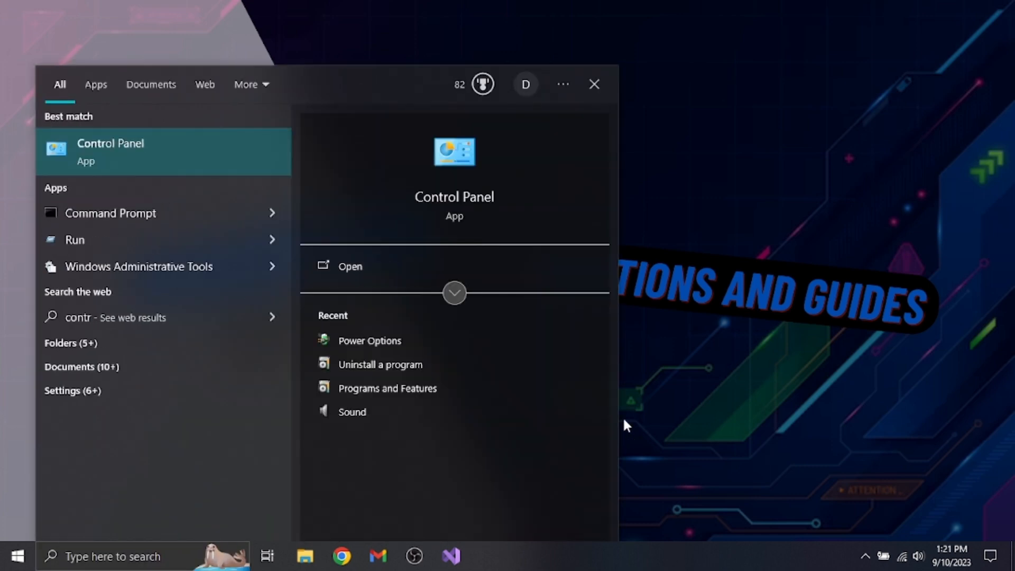
key("Return")
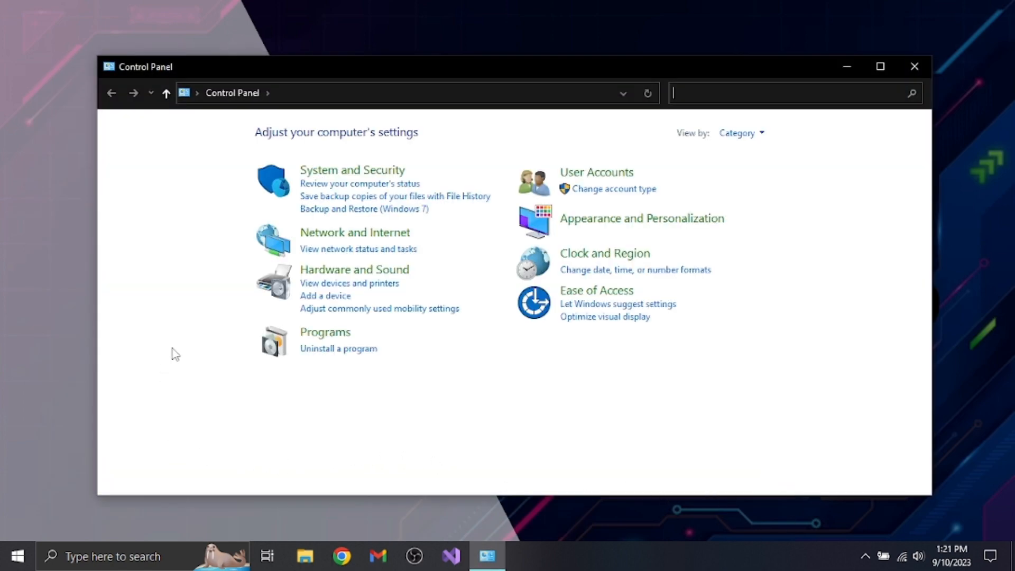
left_click(336, 270)
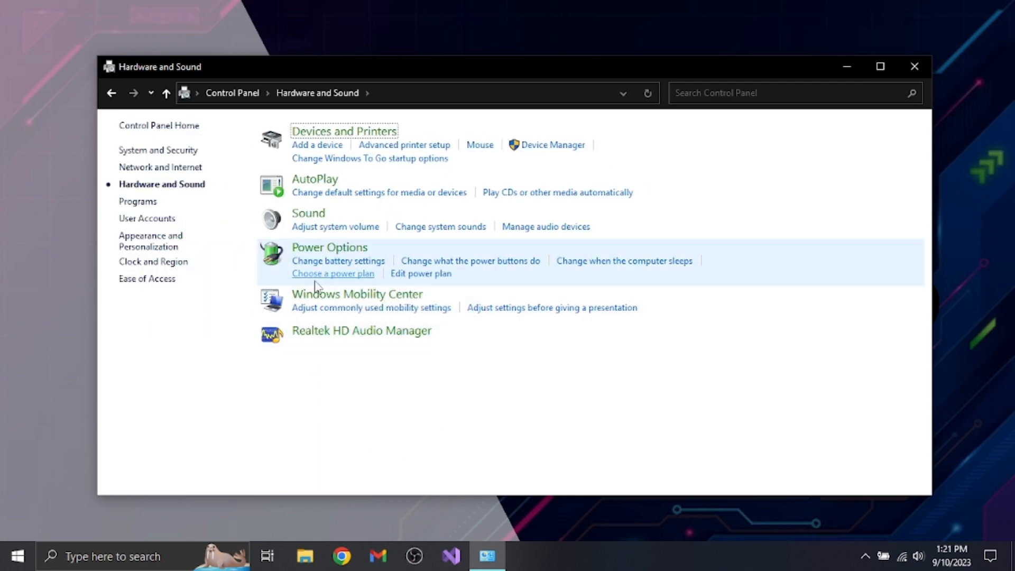
left_click(315, 250)
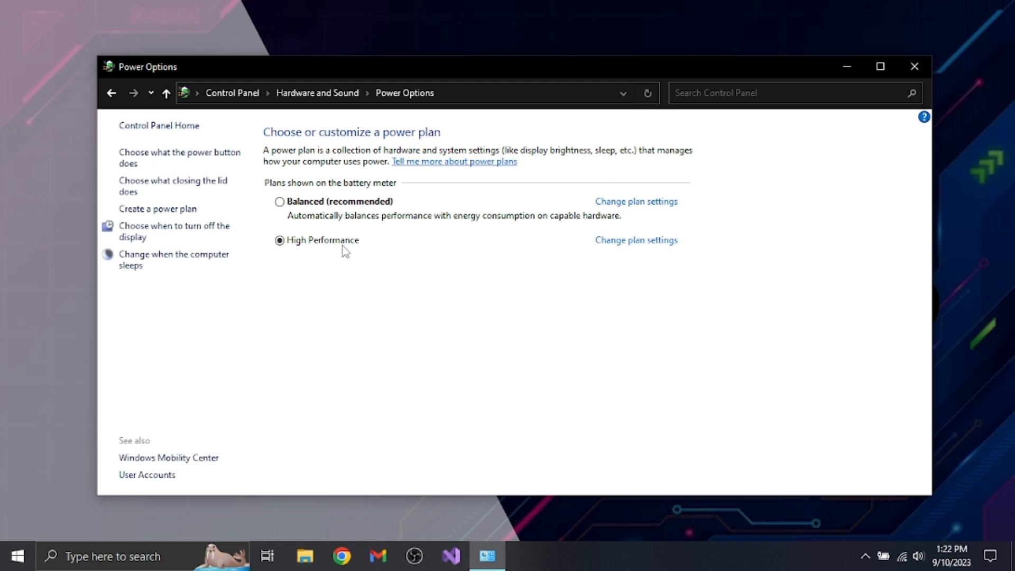
Step: Start a new power plan based on High performance and continue past the plan name page
left_click(174, 209)
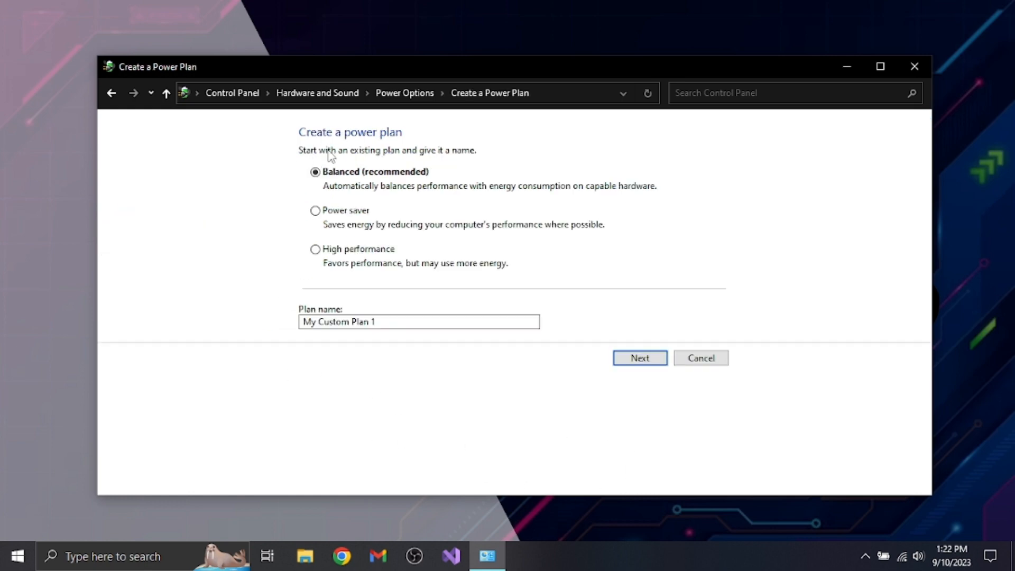
left_click(323, 254)
left_click_drag(398, 322, 272, 332)
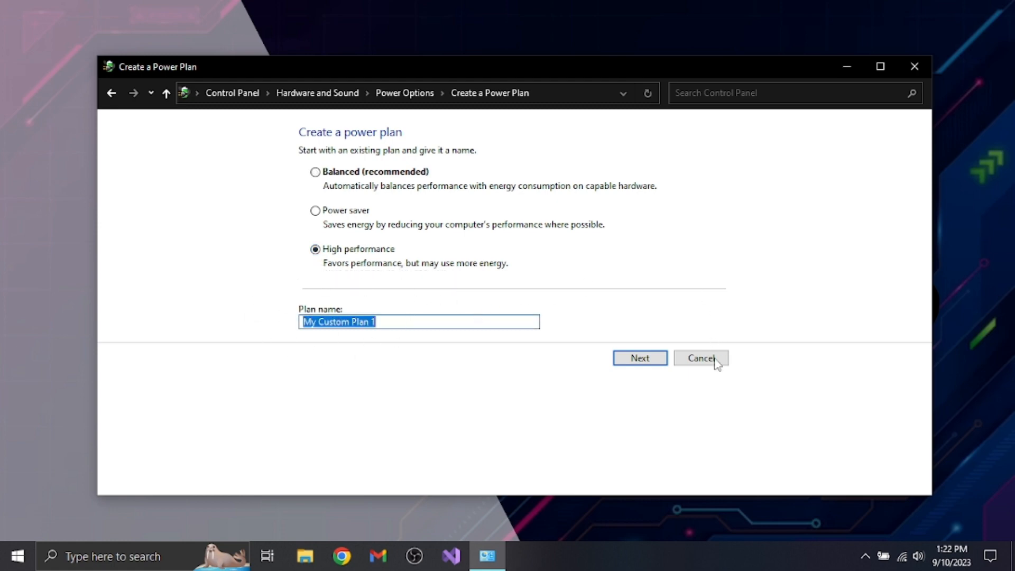
left_click(625, 364)
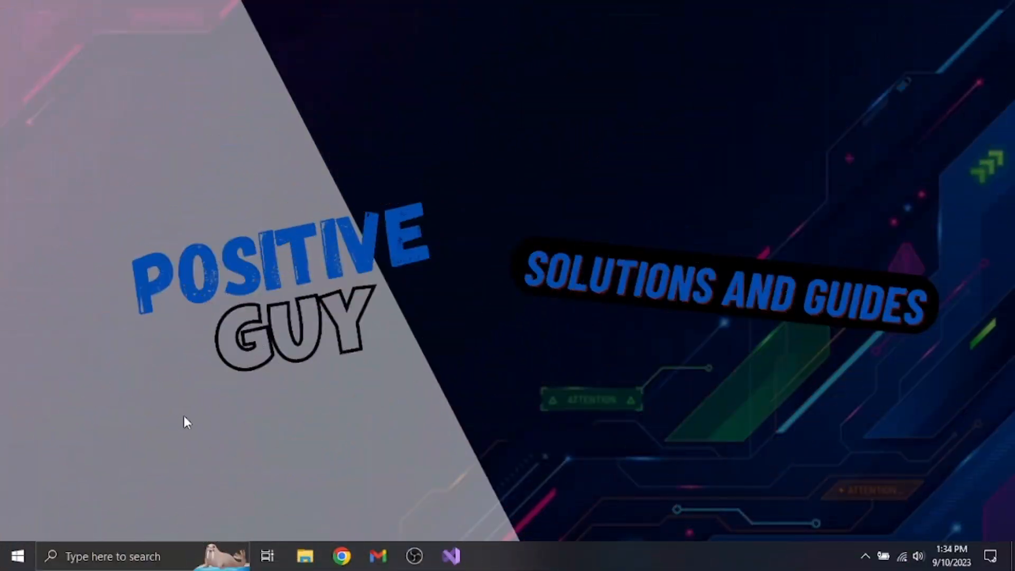
Step: Open the Focus assist page of the Windows system settings and review its notification modes and automatic rules
left_click(19, 557)
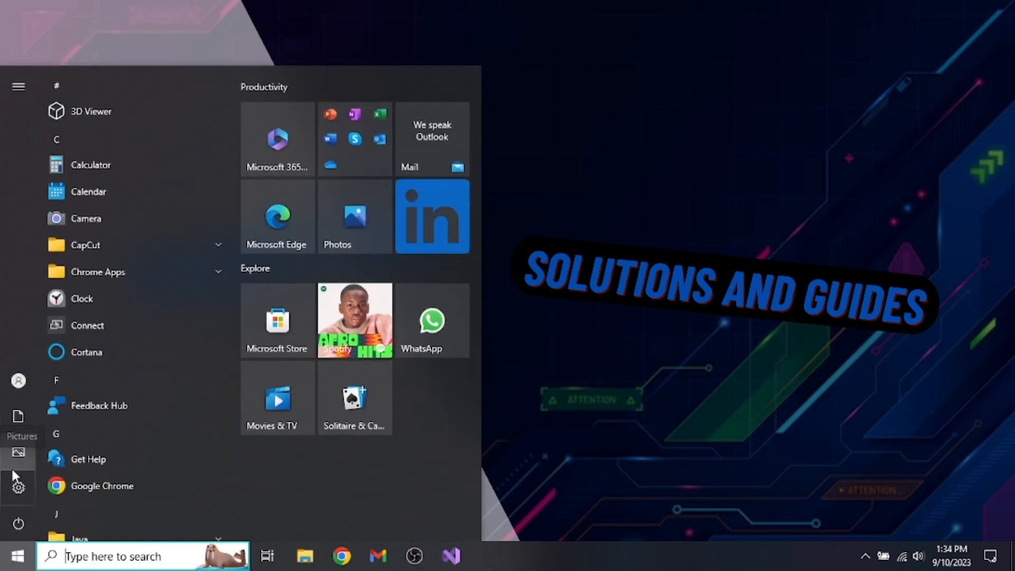
left_click(35, 487)
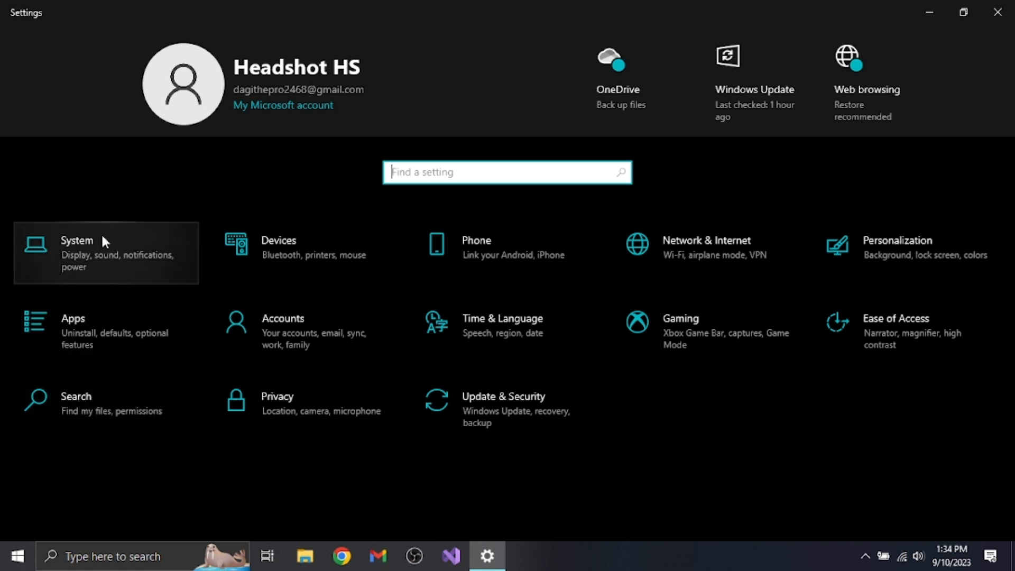
left_click(109, 252)
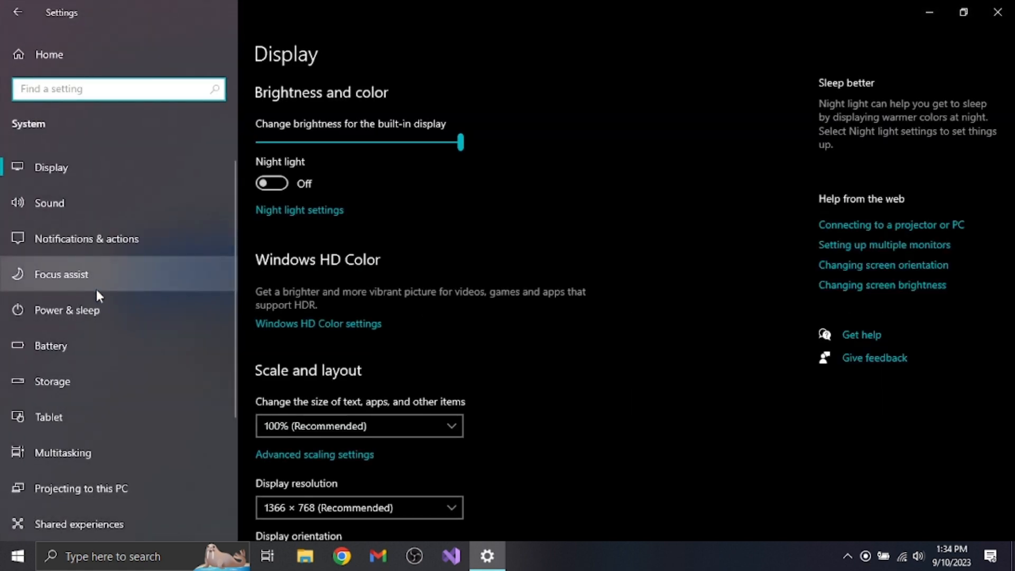
left_click(100, 274)
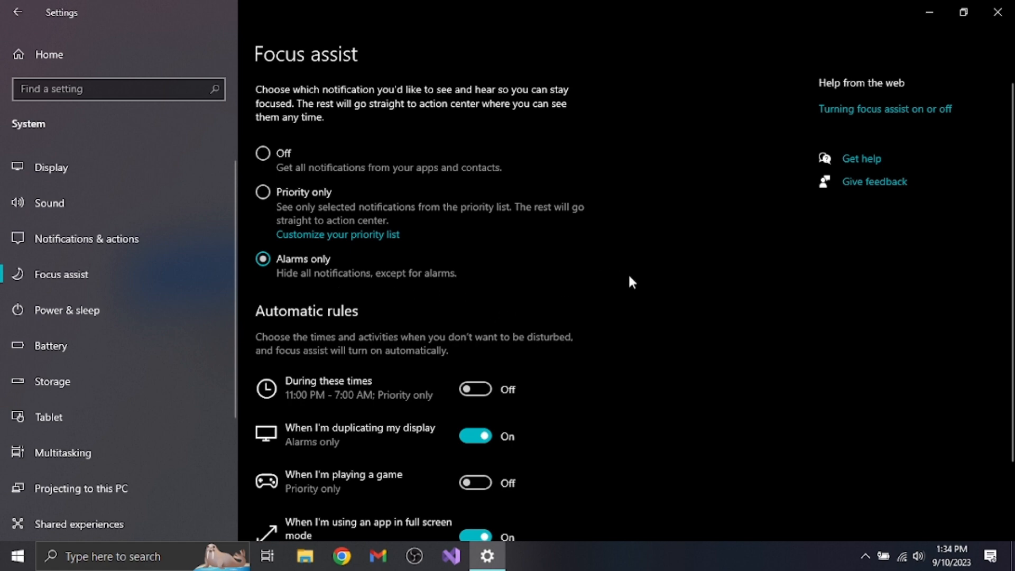
scroll(630, 277, "down", 2)
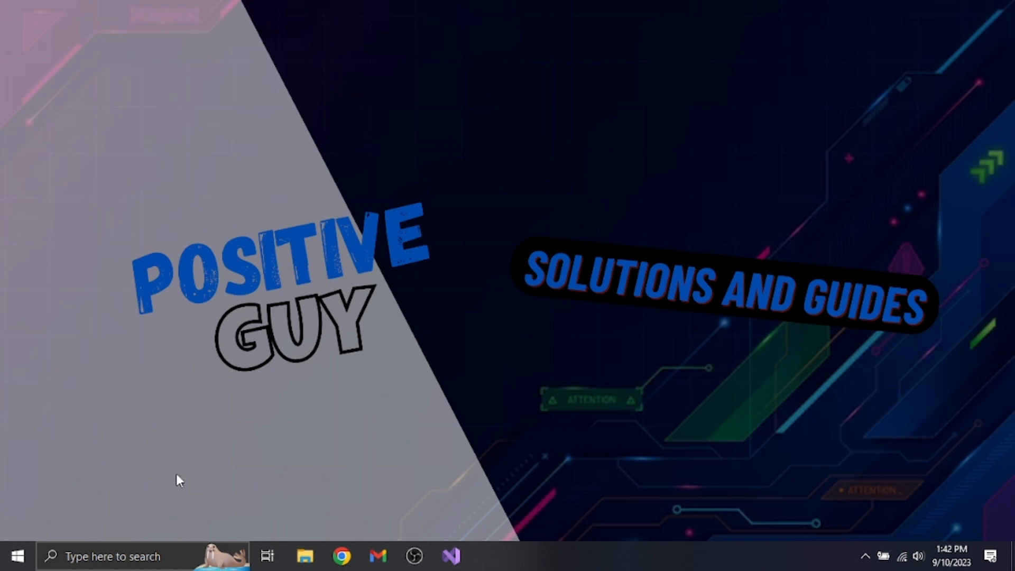
Step: Open the Performance Options dialog from the advanced system settings and reposition it so all visual effects options are accessible
left_click(139, 561)
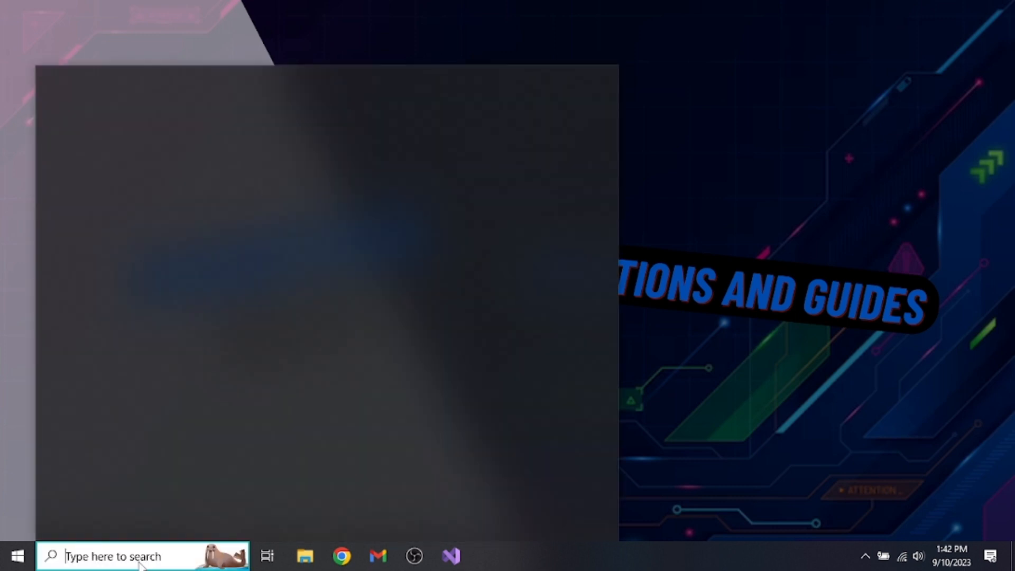
type("system")
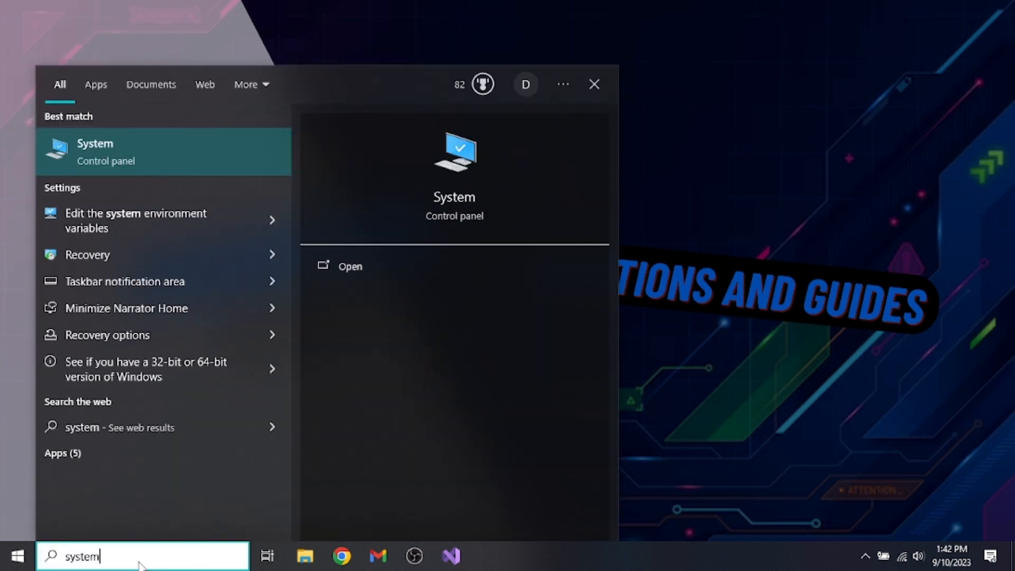
key("Return")
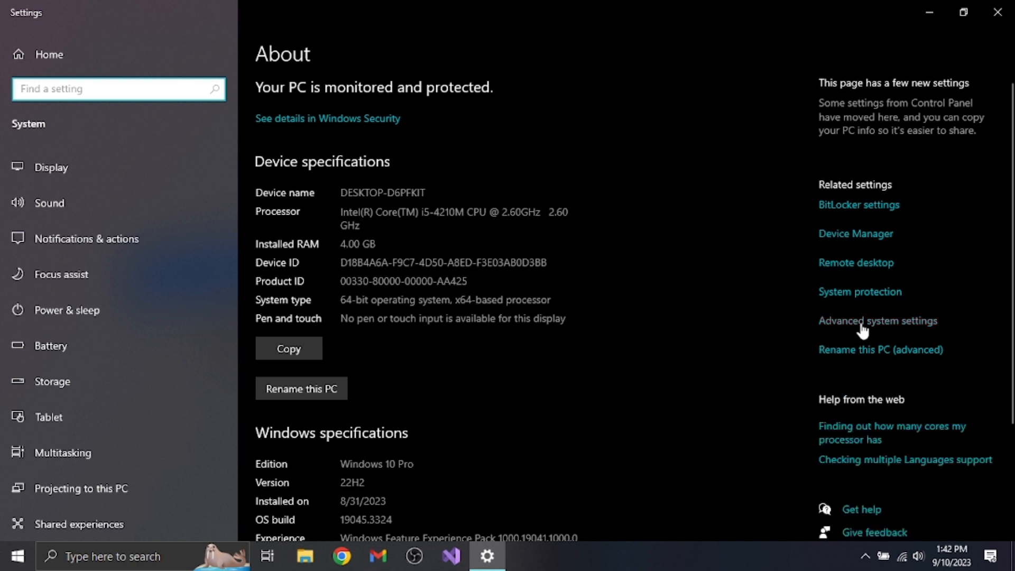
left_click(918, 321)
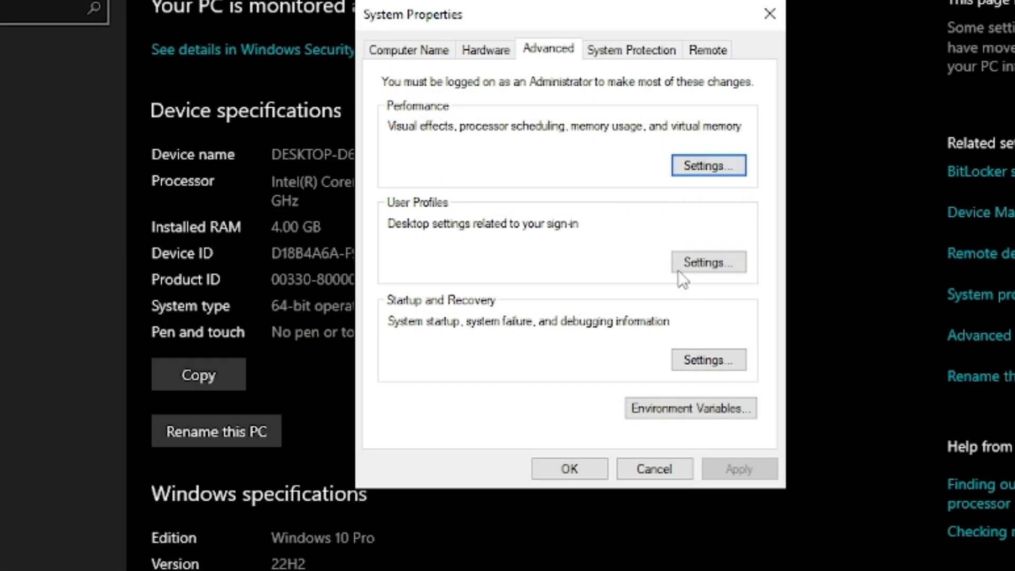
left_click(713, 175)
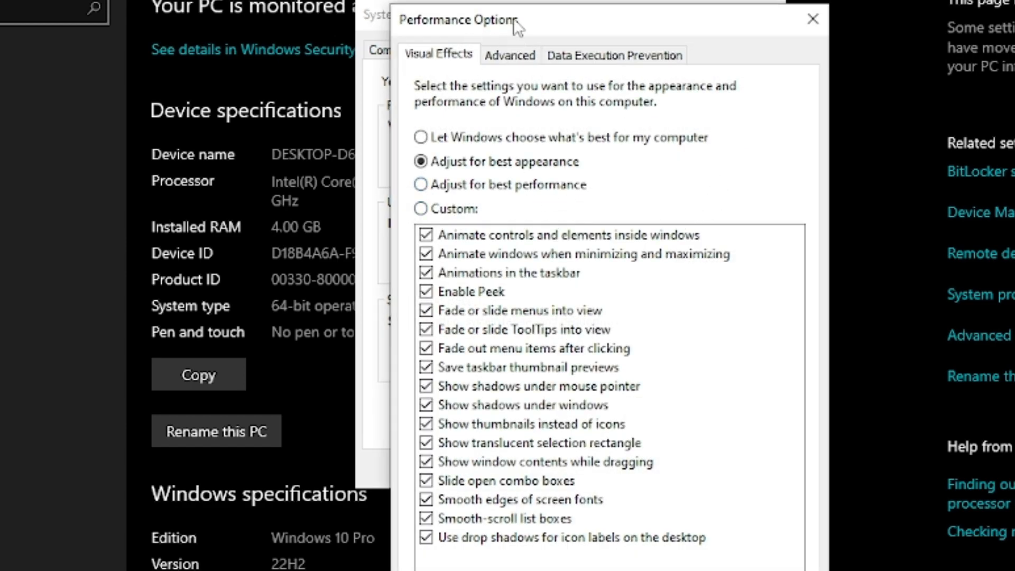
left_click_drag(513, 18, 465, 0)
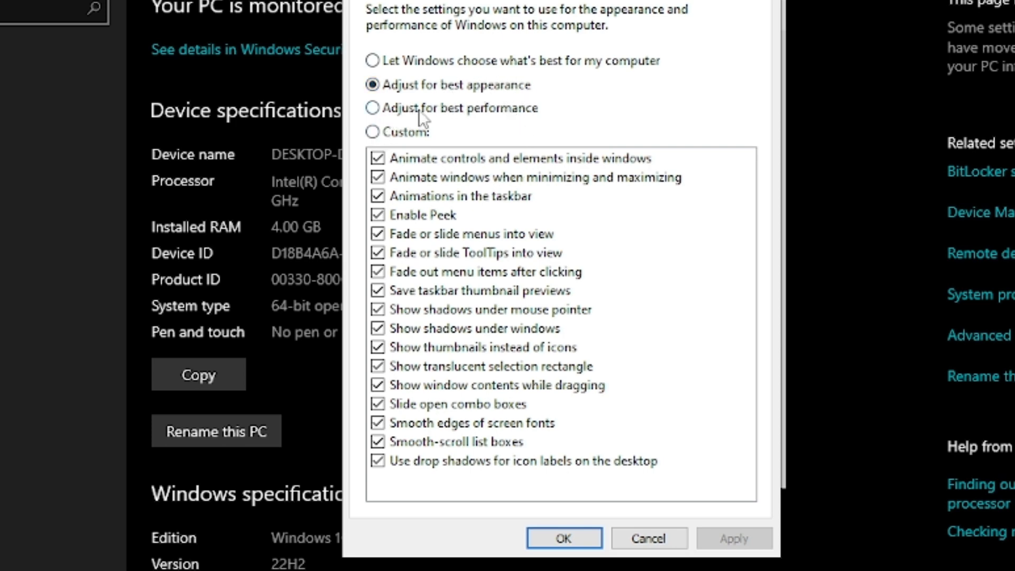
Step: Adjust visual effects for best performance, switch to Custom, and enable Show thumbnails instead of icons and Smooth edges of screen fonts
left_click(373, 108)
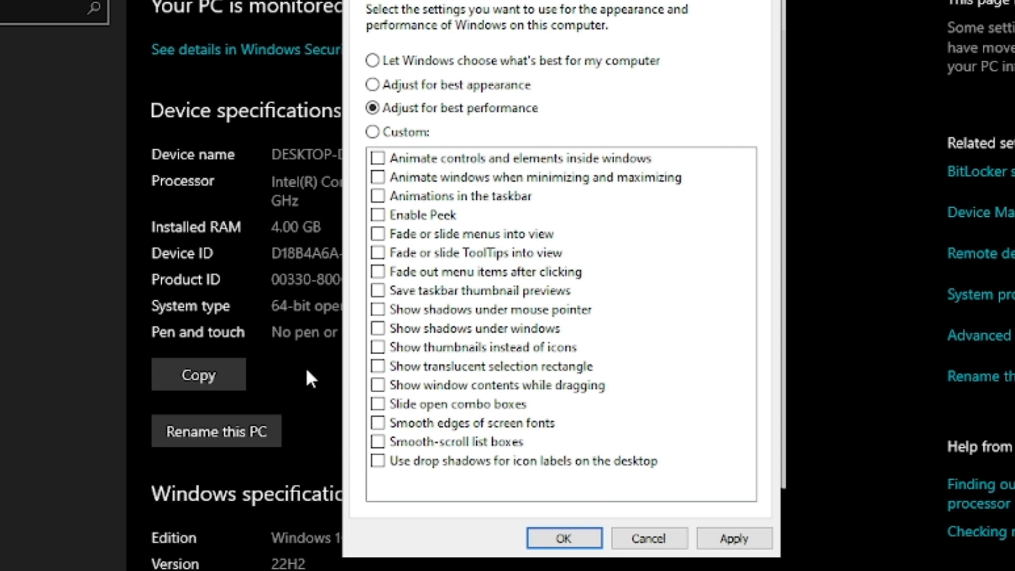
left_click(372, 132)
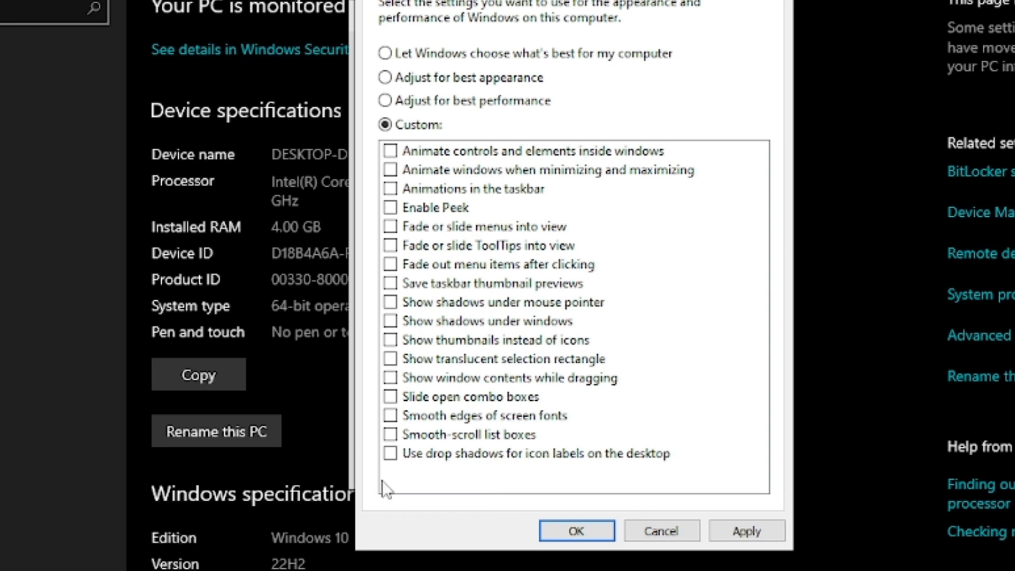
left_click(390, 341)
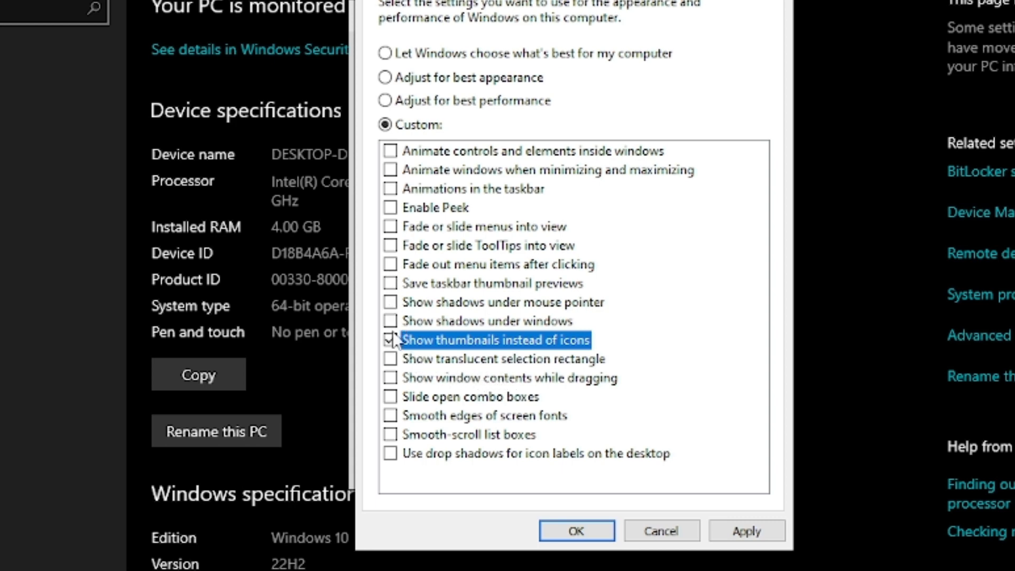
left_click(390, 416)
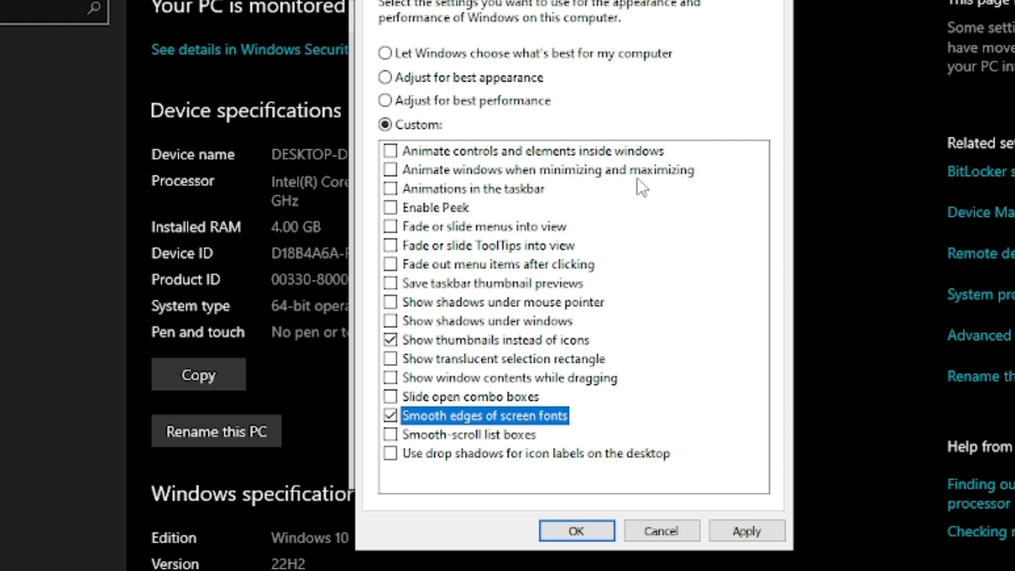
Step: Enable Animate windows when minimizing and maximizing and Show shadows under mouse pointer, apply the visual effects, and close both properties dialogs
left_click(409, 168)
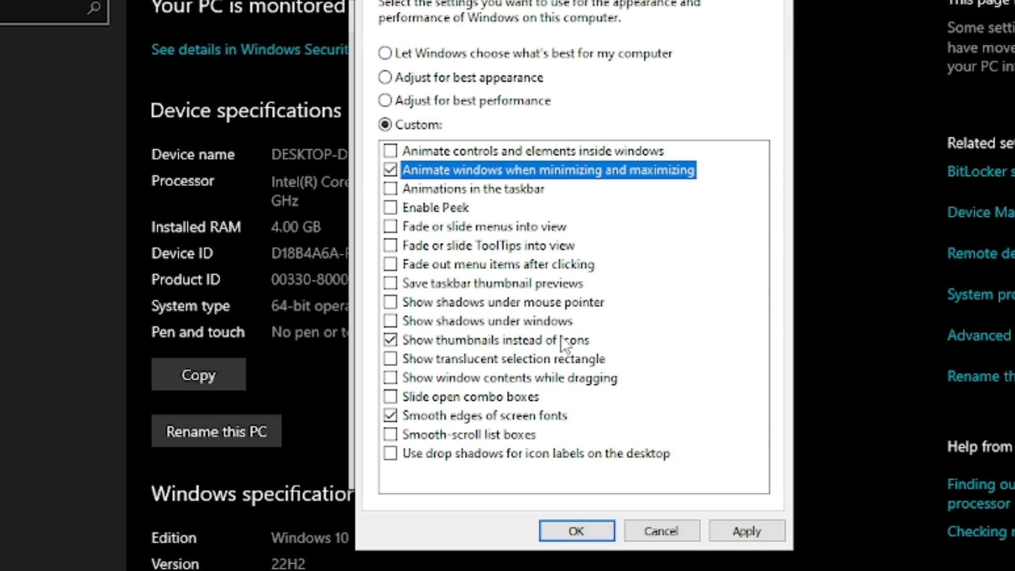
left_click(399, 308)
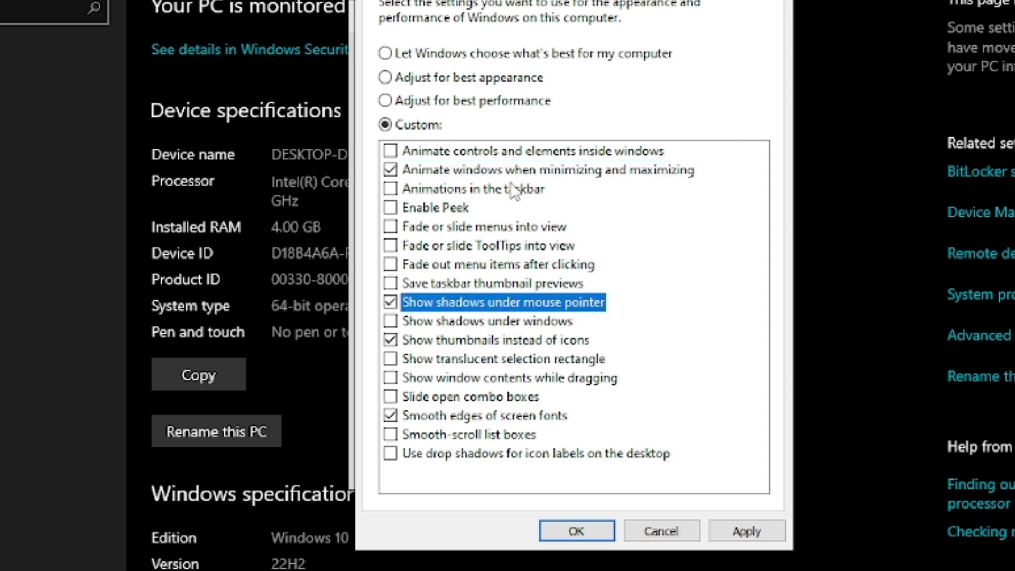
left_click(744, 531)
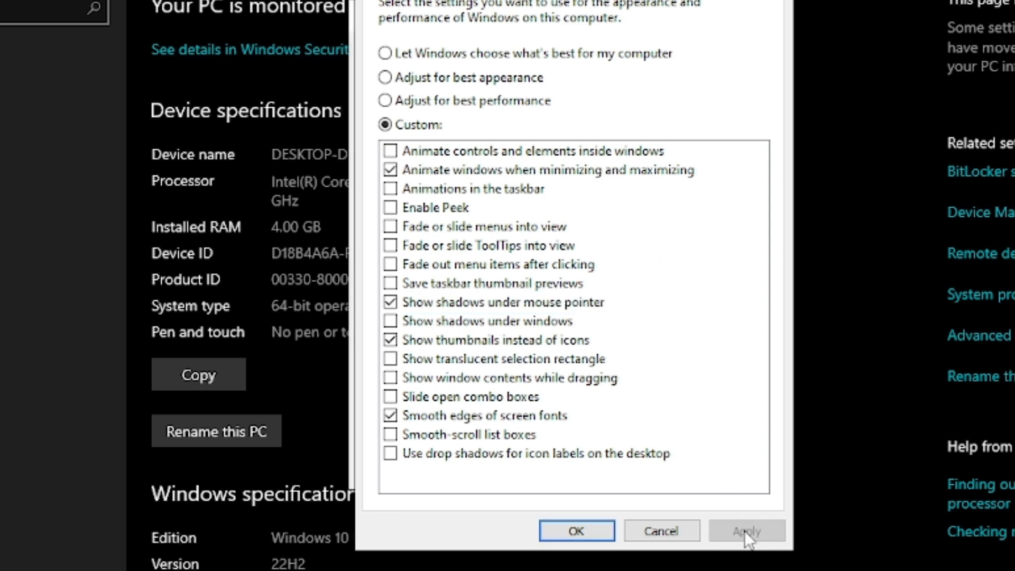
left_click(603, 525)
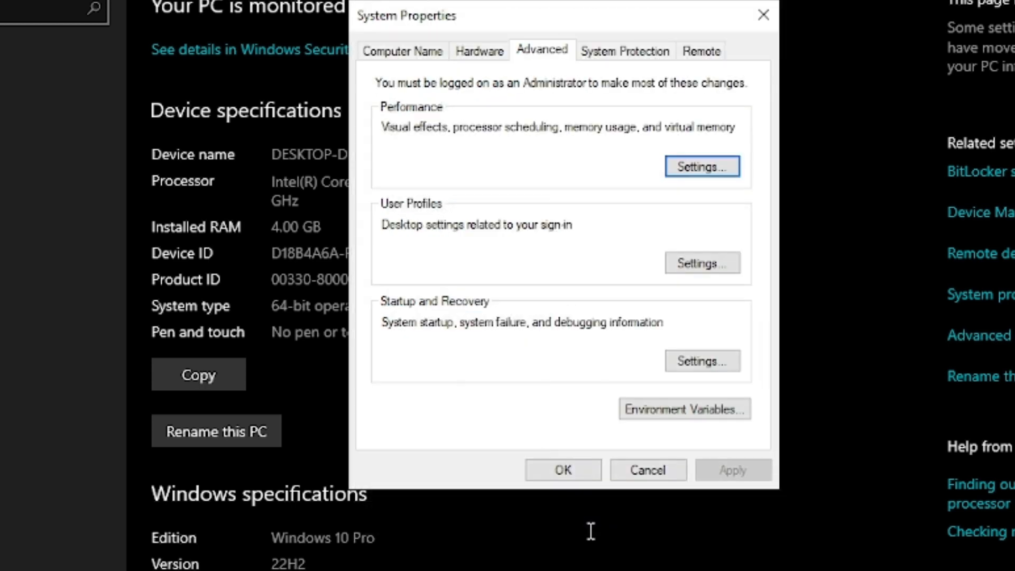
left_click(559, 477)
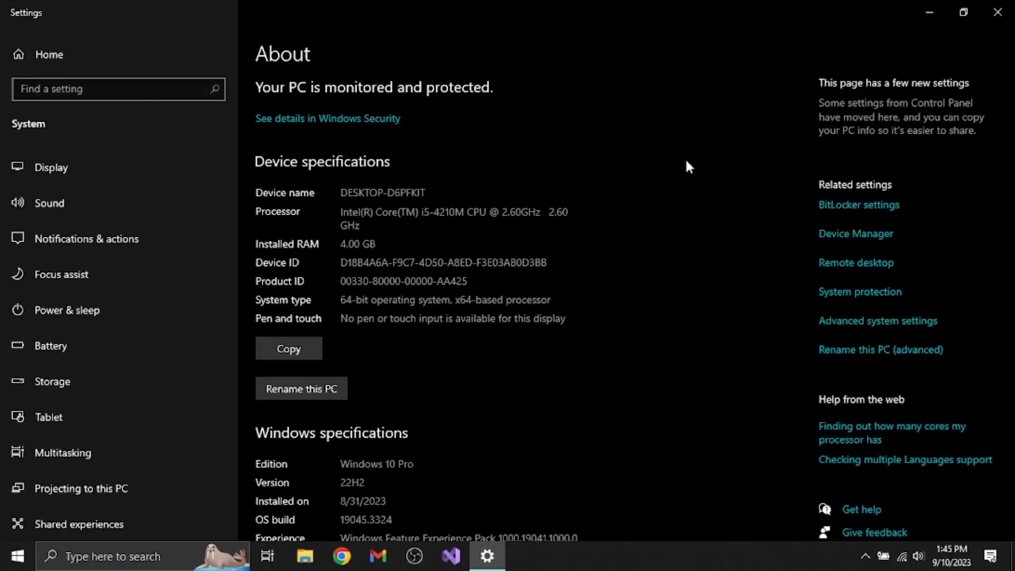